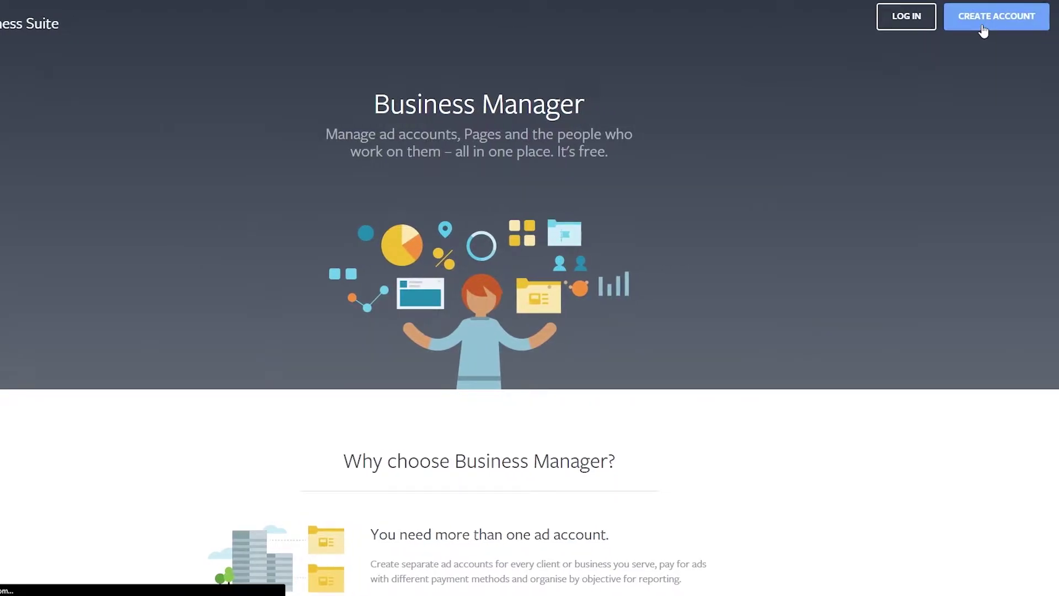
# Open the form for creating a new Business Manager account.
pyautogui.click(982, 24)
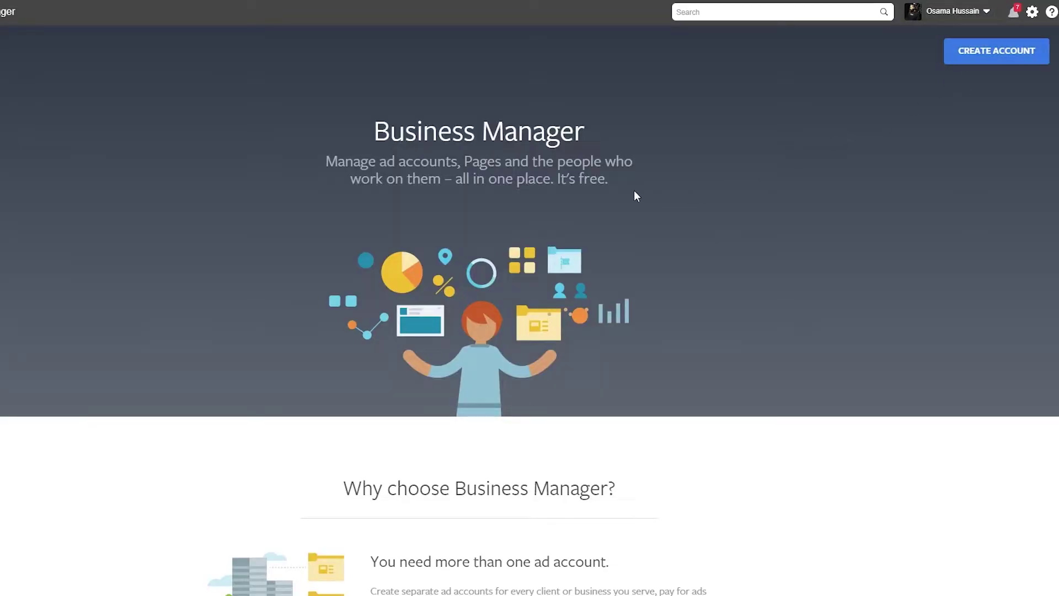
pyautogui.scroll(-7, 634, 190)
pyautogui.scroll(7, 610, 209)
pyautogui.click(996, 51)
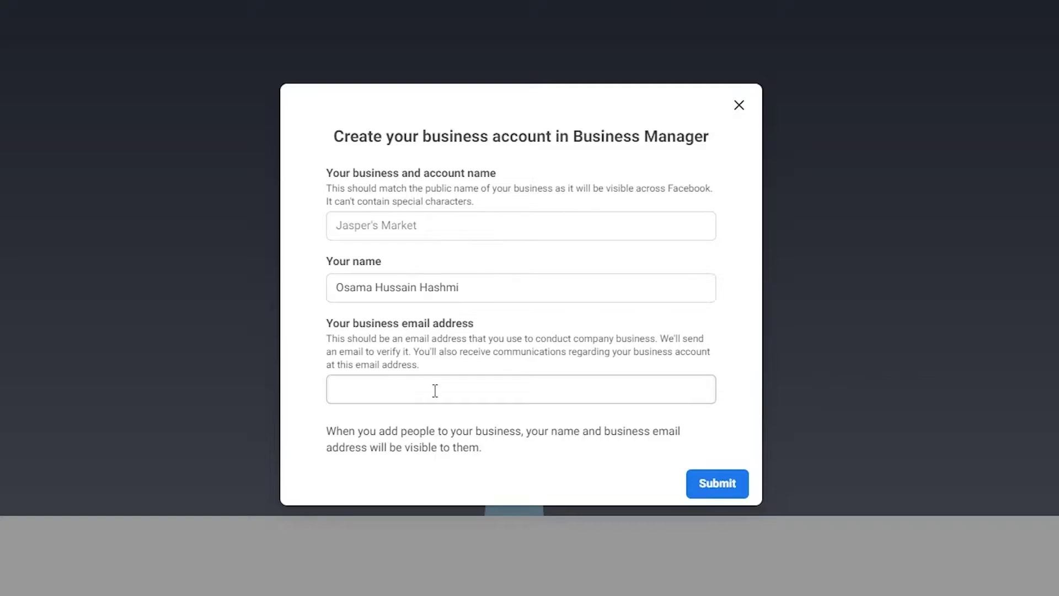
# Enter The Chop Shop as the business and account name.
pyautogui.click(448, 231)
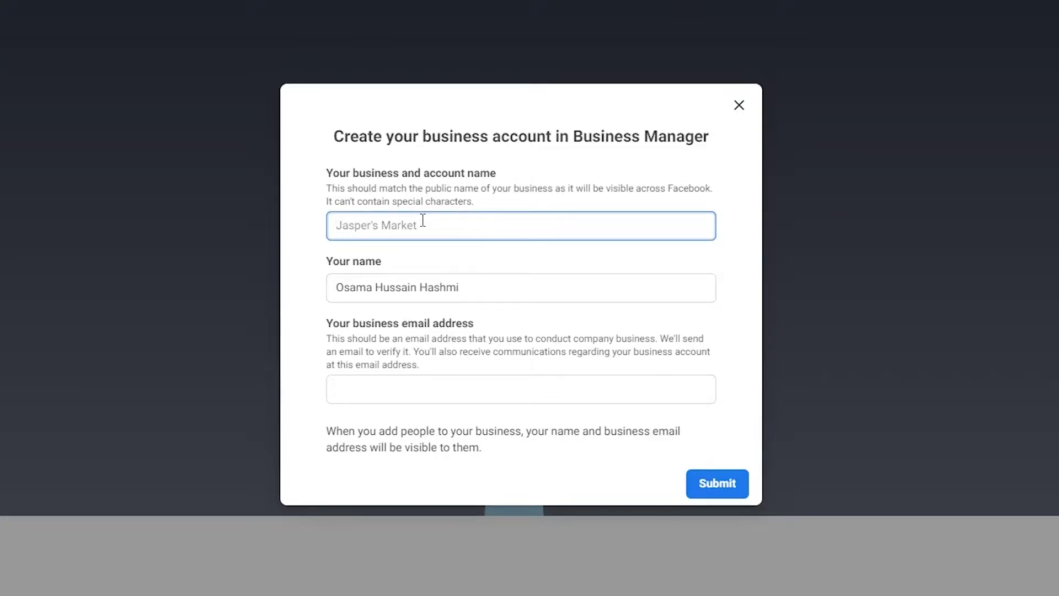
pyautogui.write('Johns Hop')
pyautogui.click(287, 236)
pyautogui.doubleClick(397, 226)
pyautogui.hotkey('ctrl', 'a')
pyautogui.write('The Chop Shop')
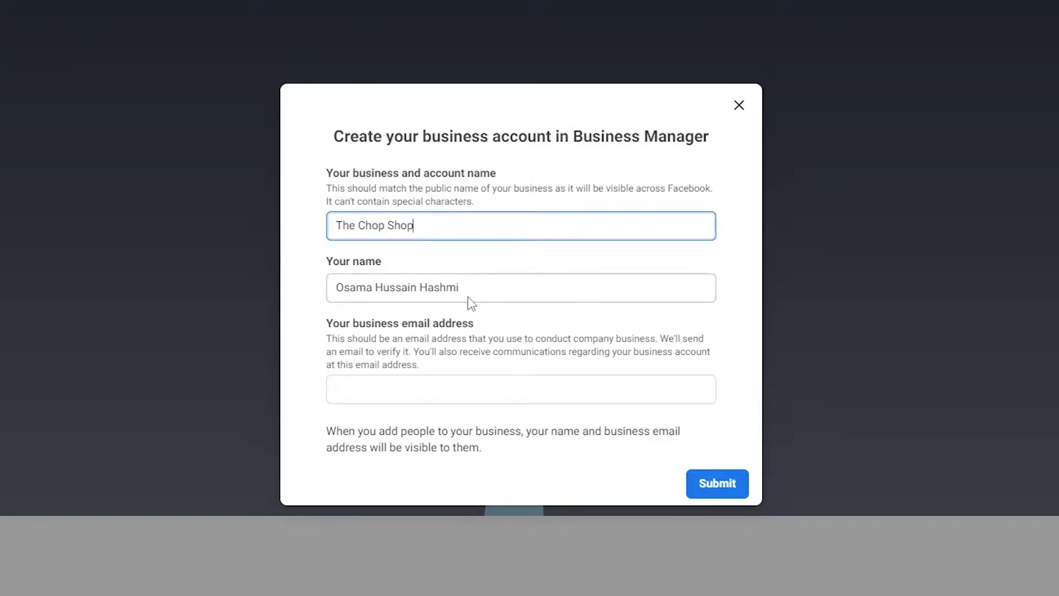
# Fill in the owner's name and business email address and submit the account form.
pyautogui.press('Tab')
pyautogui.write('John Doe')
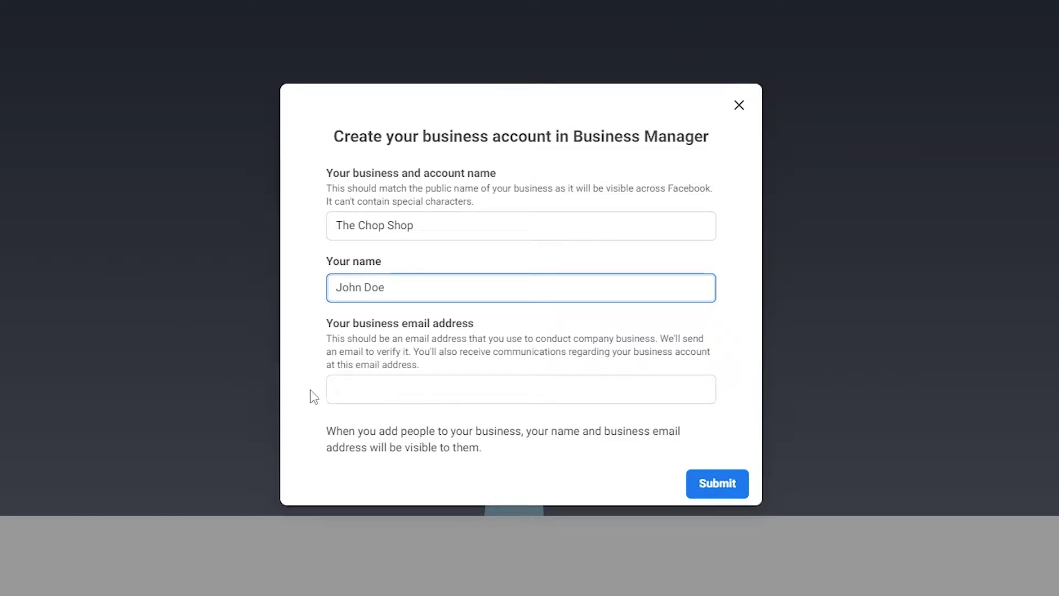
pyautogui.click(357, 386)
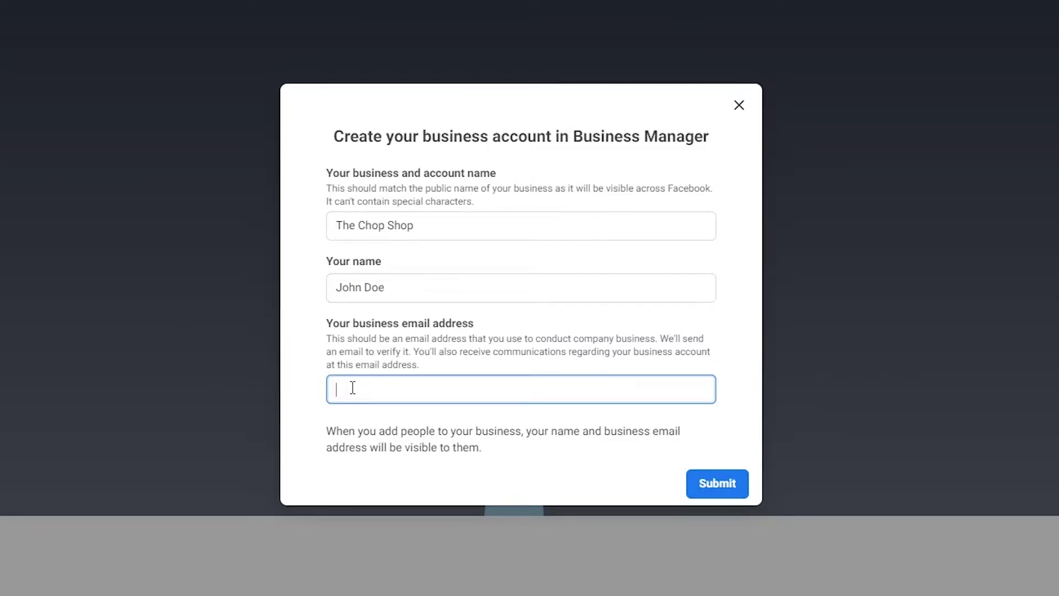
pyautogui.hotkey('ctrl', 'v')
pyautogui.click(707, 488)
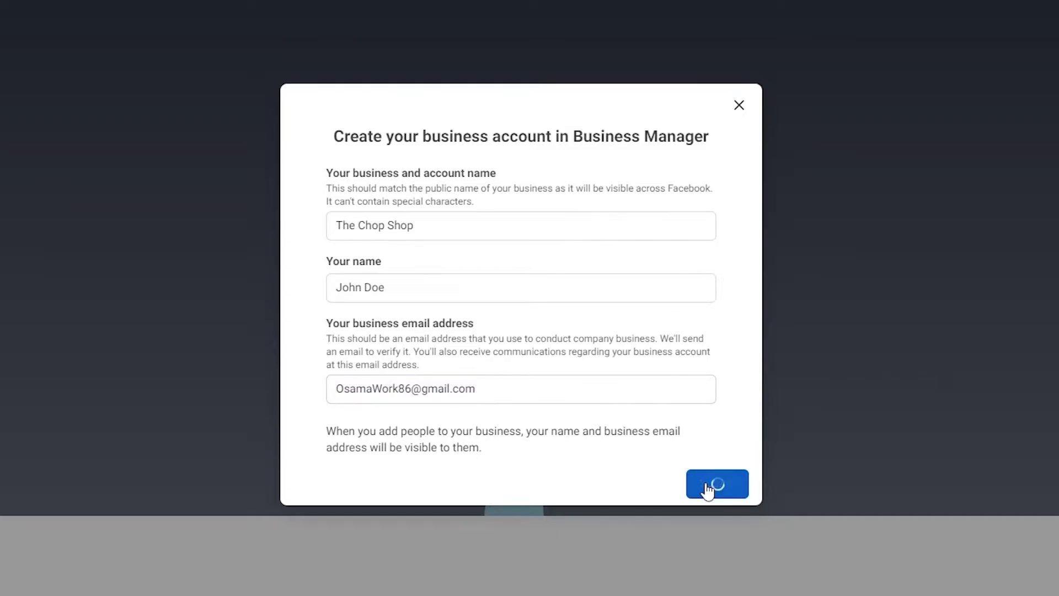
# Try to submit the account form with a different business email address, and close the form.
pyautogui.moveTo(496, 355); pyautogui.dragTo(248, 350)
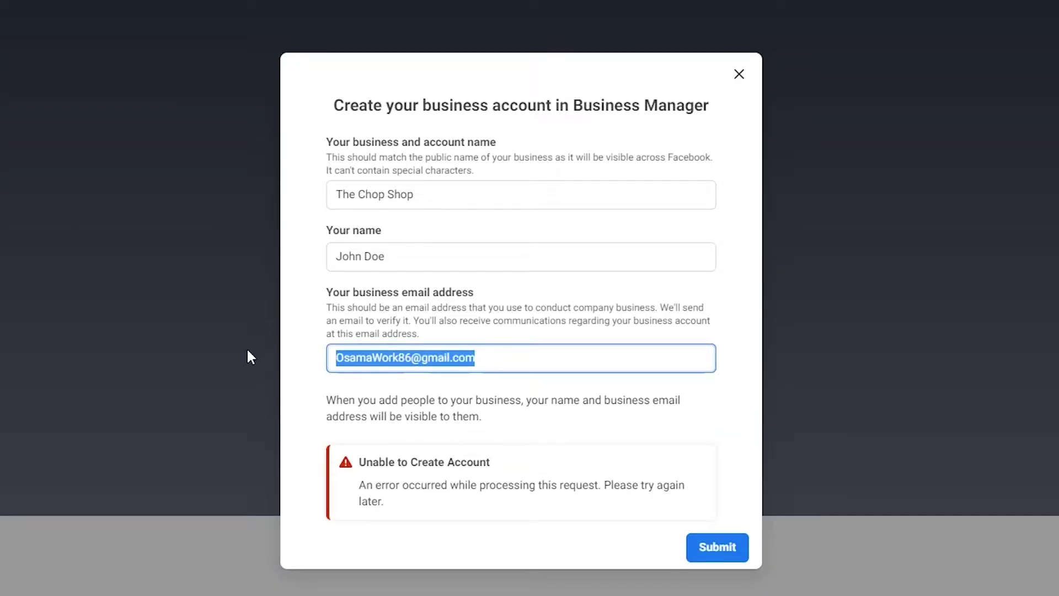
pyautogui.hotkey('ctrl', 'v')
pyautogui.click(712, 552)
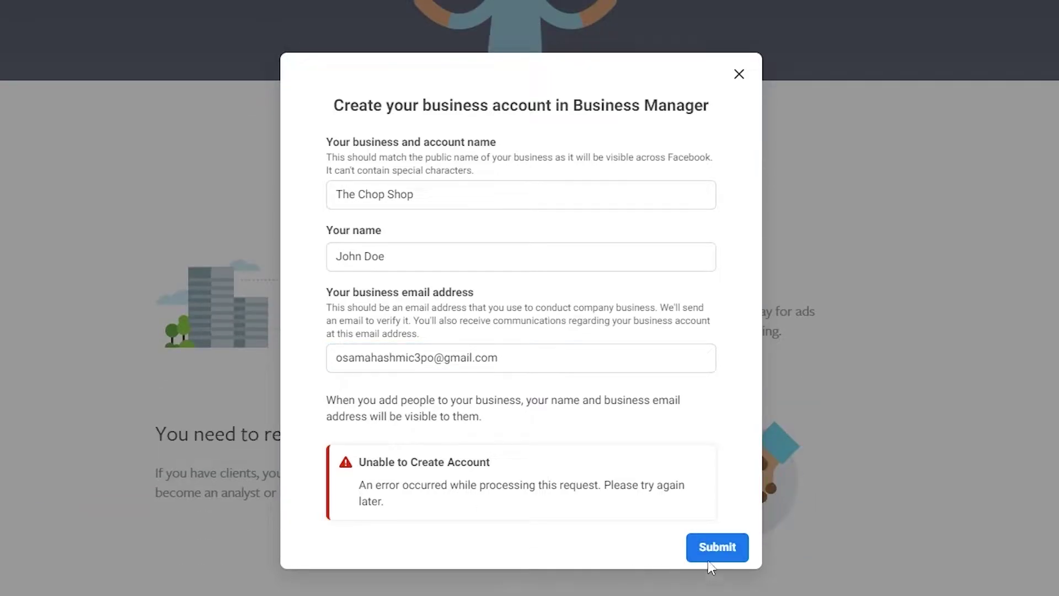
pyautogui.click(708, 556)
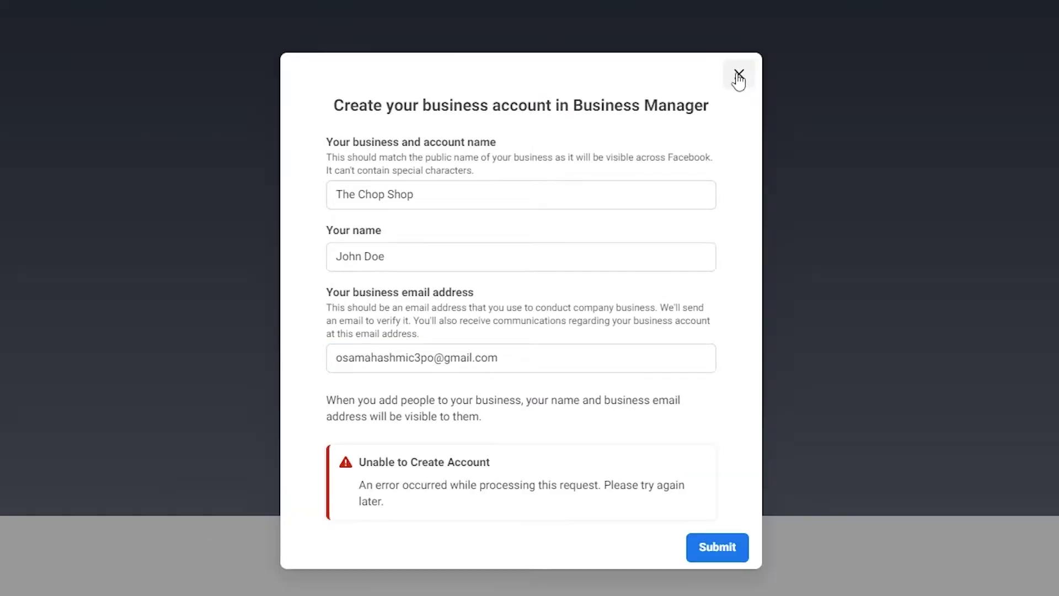
pyautogui.click(737, 76)
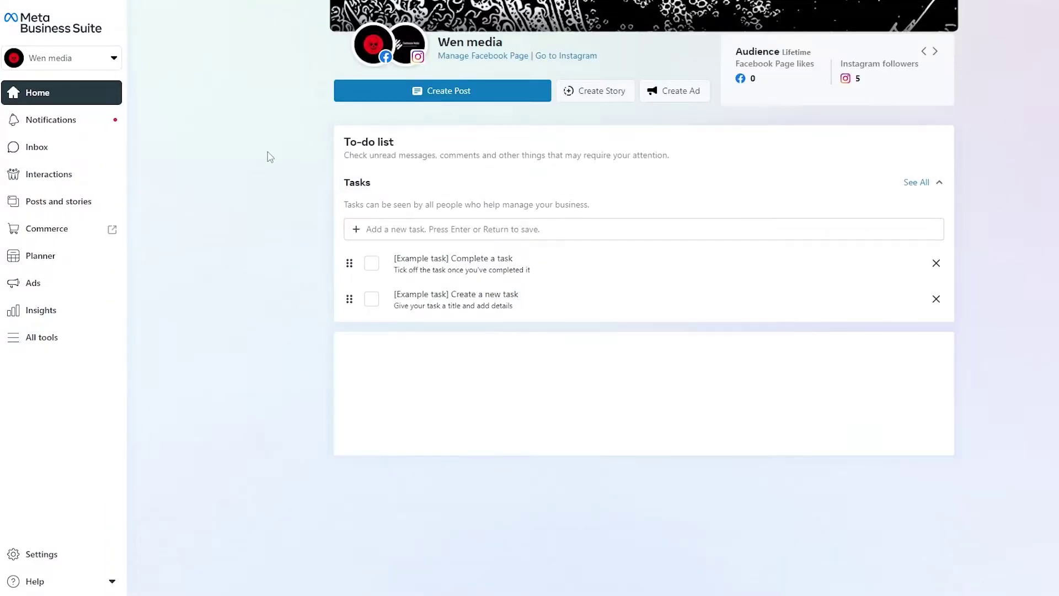
# Start creating another business account from the Wen media account list and name it The cHOP sHOP.
pyautogui.scroll(2, 321, 278)
pyautogui.scroll(-4, 324, 282)
pyautogui.scroll(5, 323, 282)
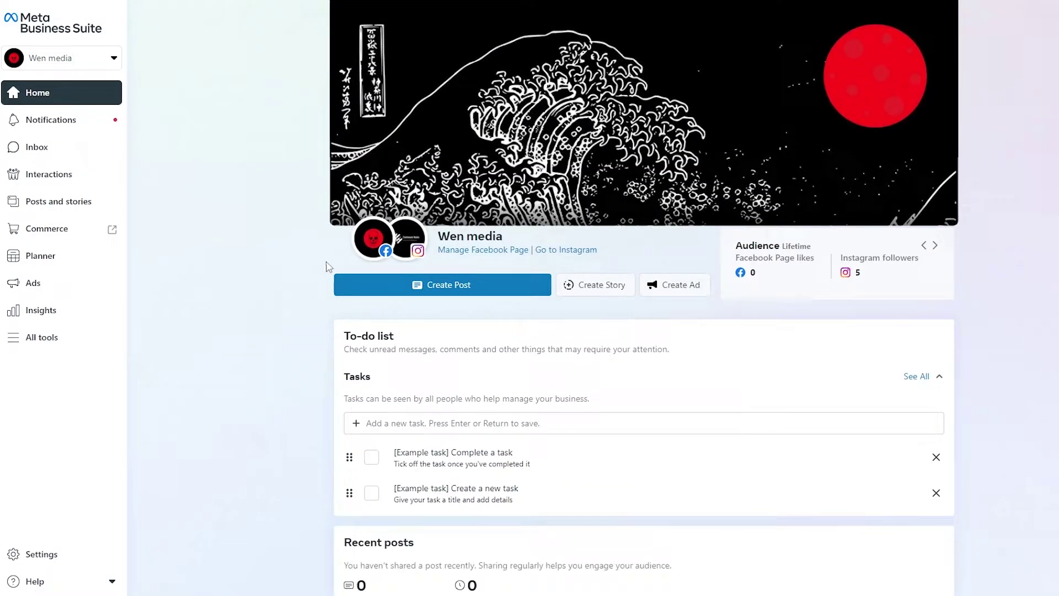
pyautogui.click(115, 60)
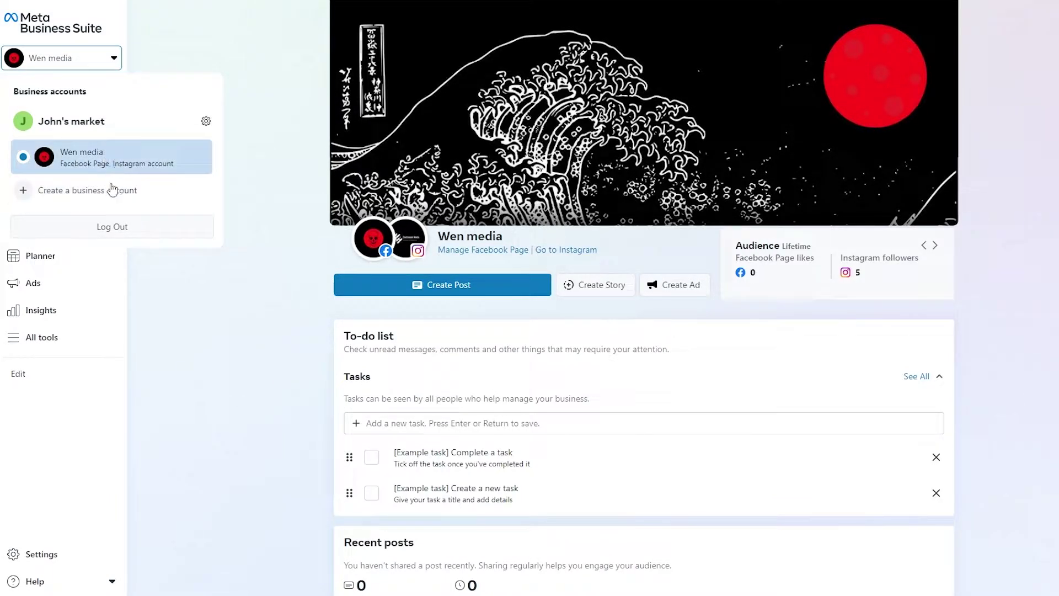
pyautogui.click(71, 198)
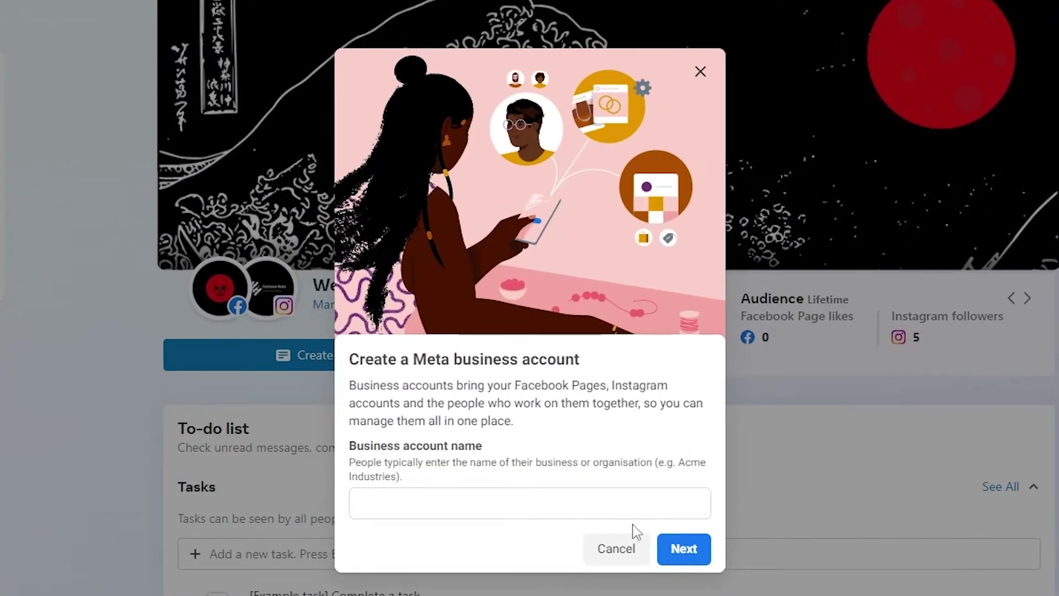
pyautogui.click(613, 390)
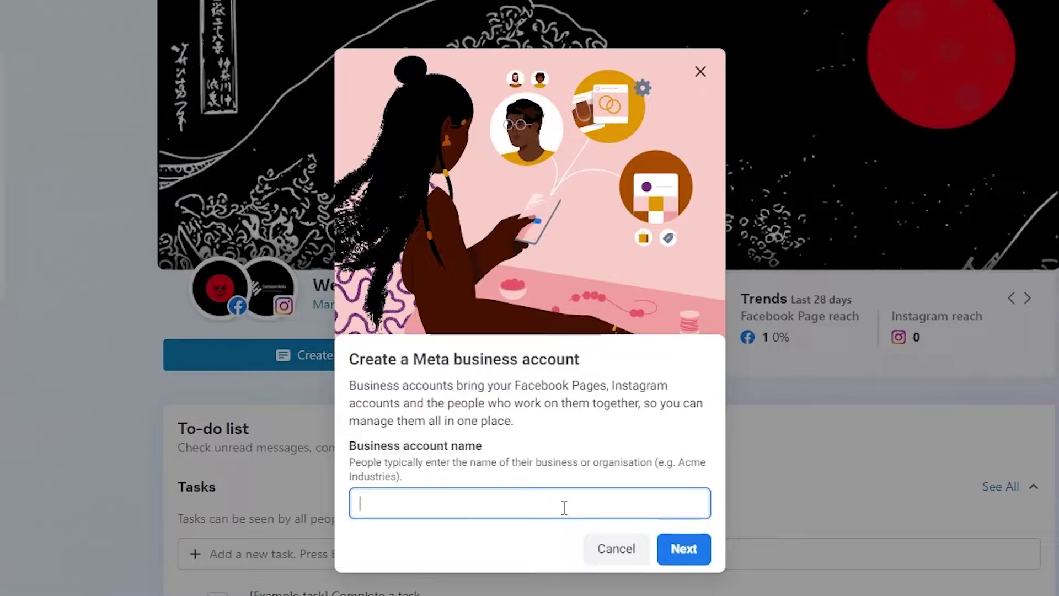
pyautogui.write('The c')
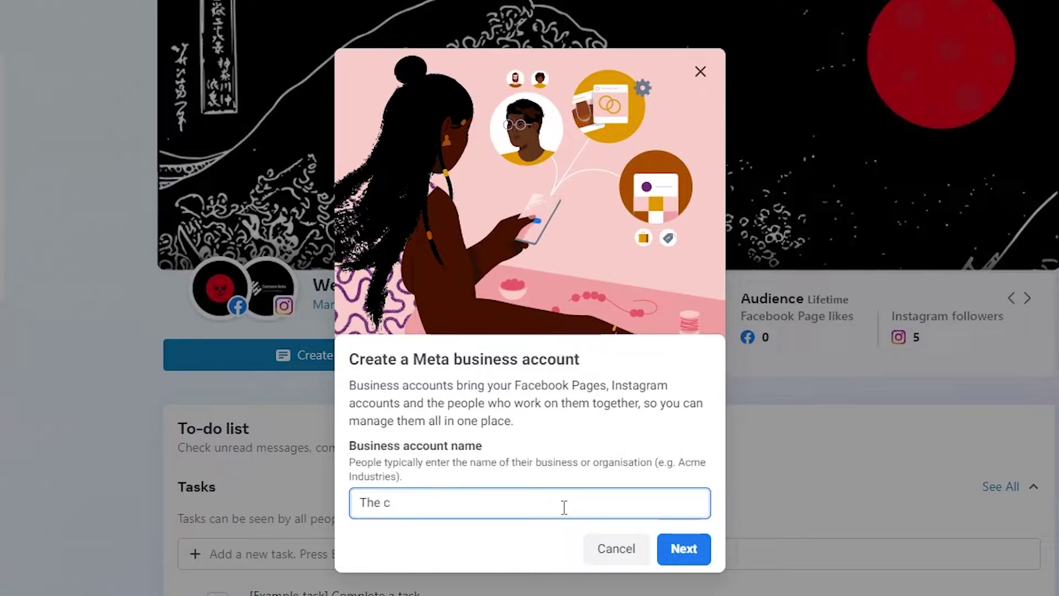
pyautogui.write('HOP sHOP')
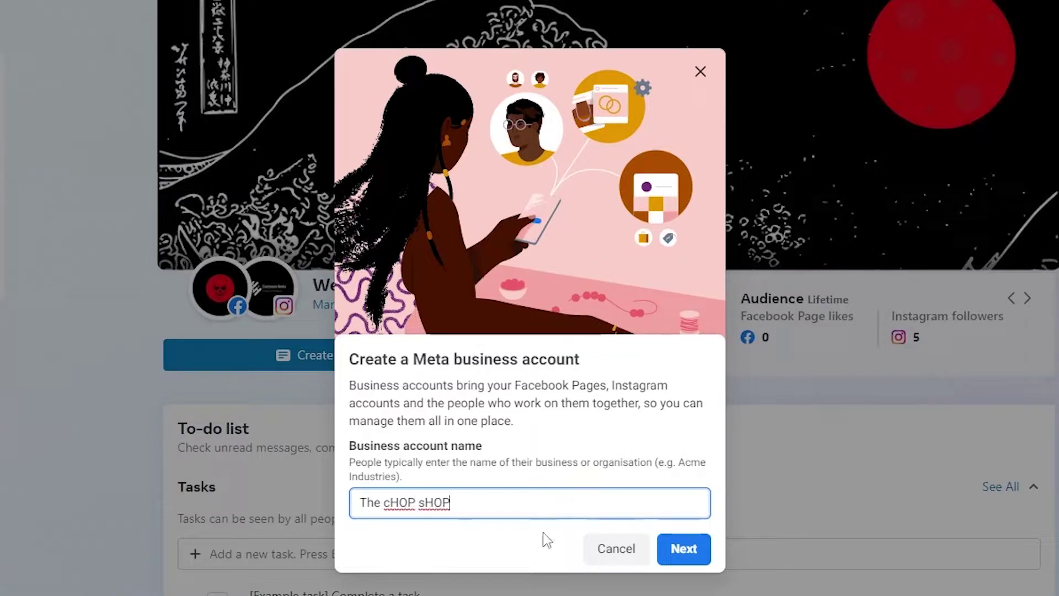
pyautogui.click(698, 549)
pyautogui.moveTo(464, 483); pyautogui.dragTo(392, 481)
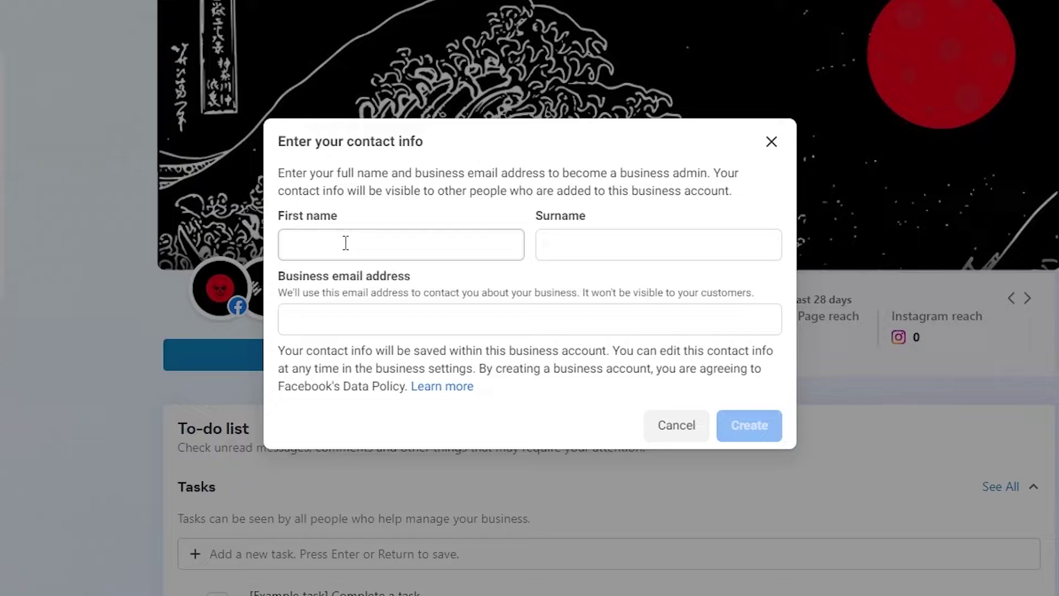
# Try to create the business account with the admin's first name, surname and business email address, and cancel the form.
pyautogui.click(396, 249)
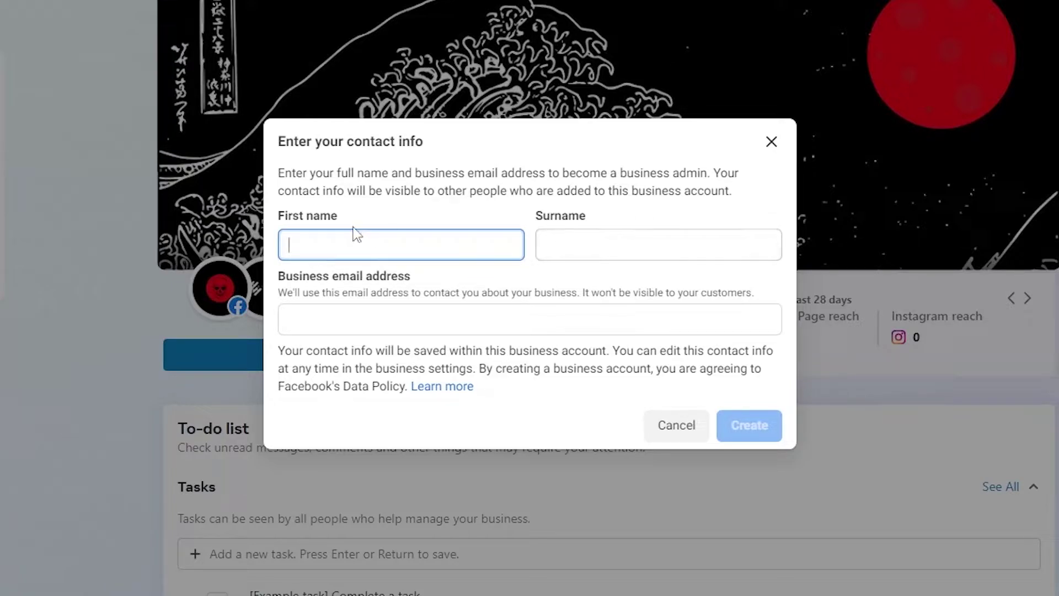
pyautogui.write('John')
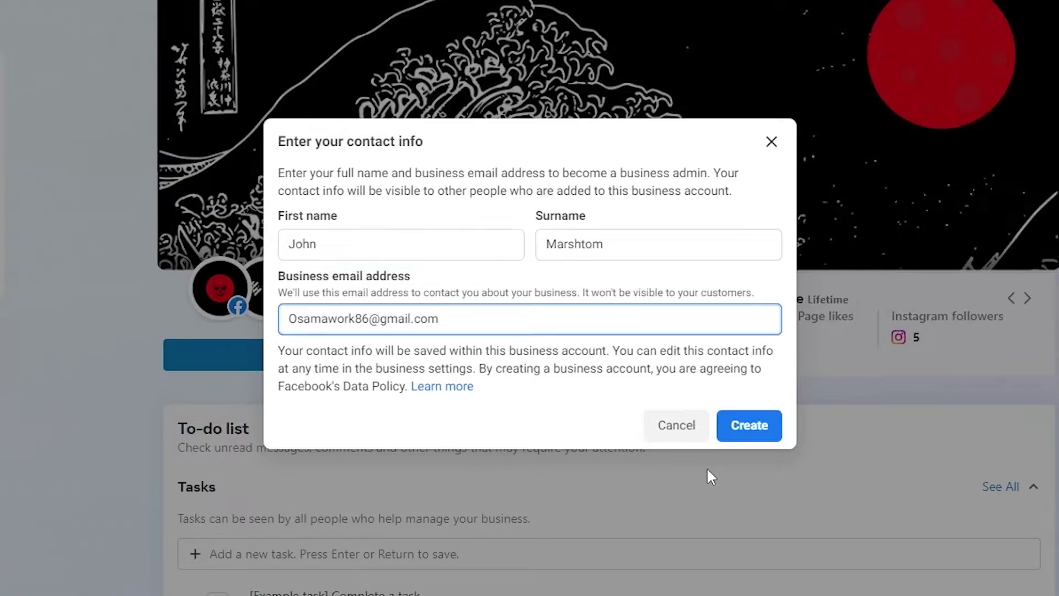
pyautogui.click(759, 428)
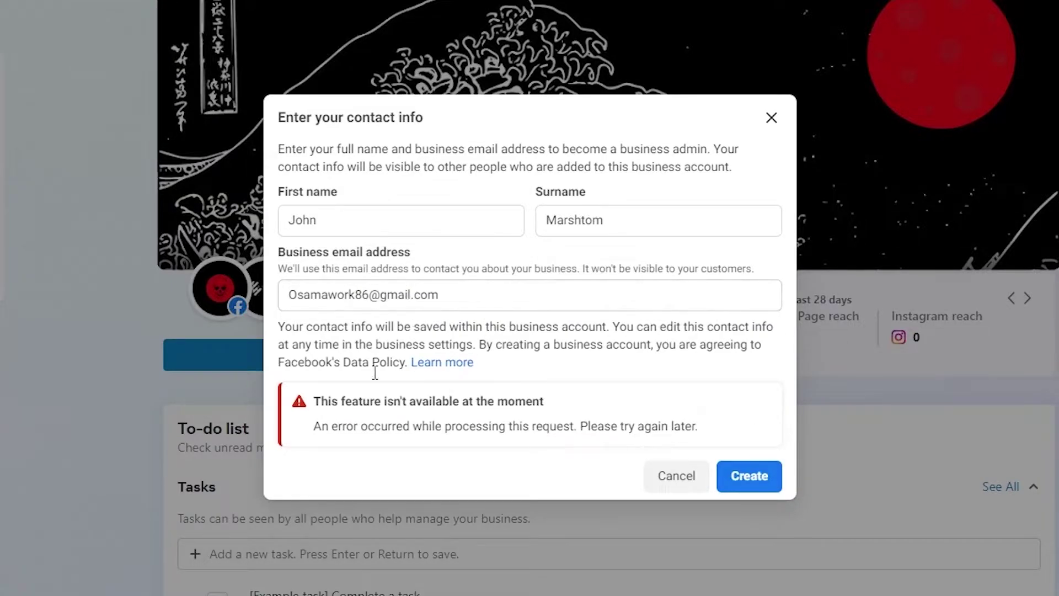
pyautogui.click(680, 476)
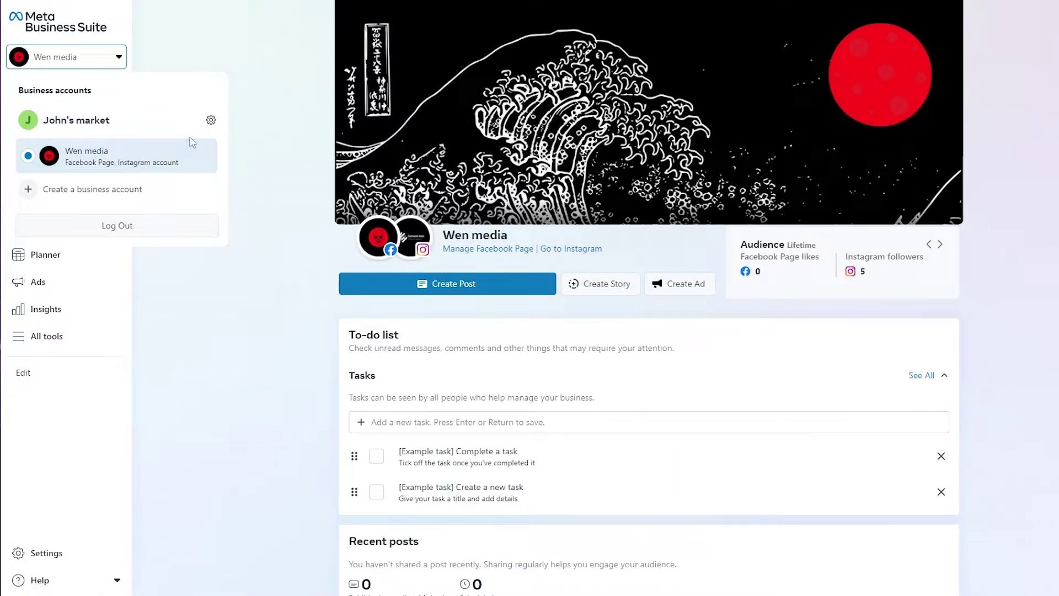
# Open the settings of the John's market business account and dismiss the browser's notification notices.
pyautogui.click(212, 124)
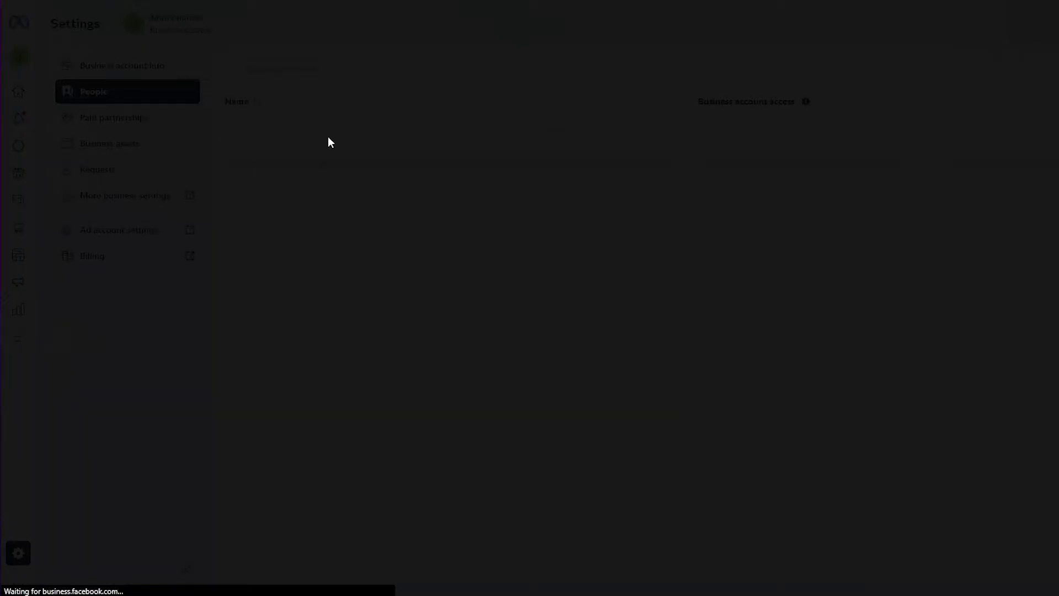
pyautogui.click(246, 56)
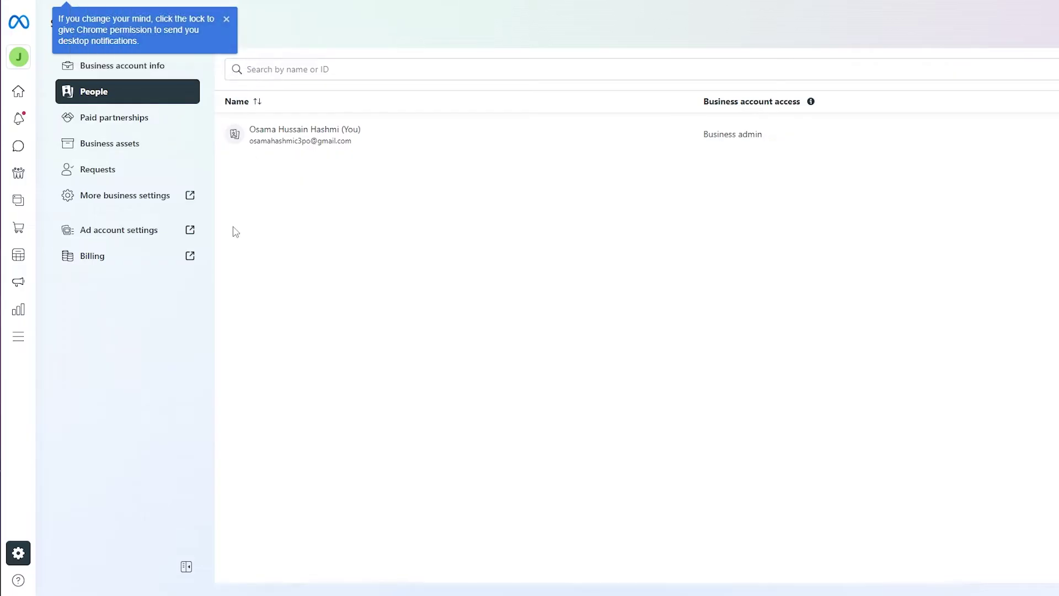
pyautogui.click(226, 19)
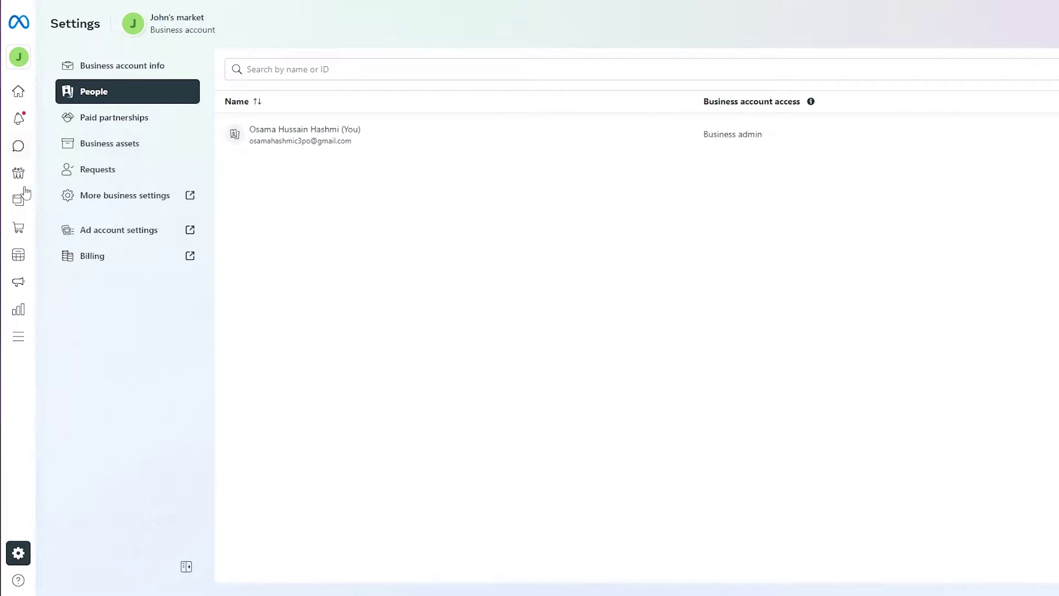
# Open Commerce for the John's market account and look through the overview of all business tools.
pyautogui.moveTo(18, 307)
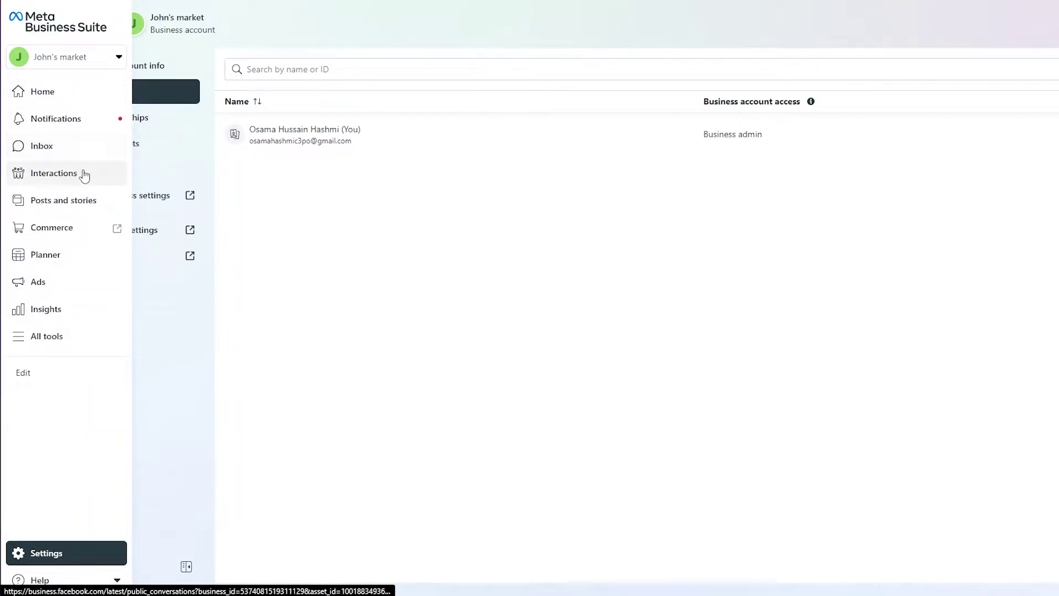
pyautogui.click(64, 237)
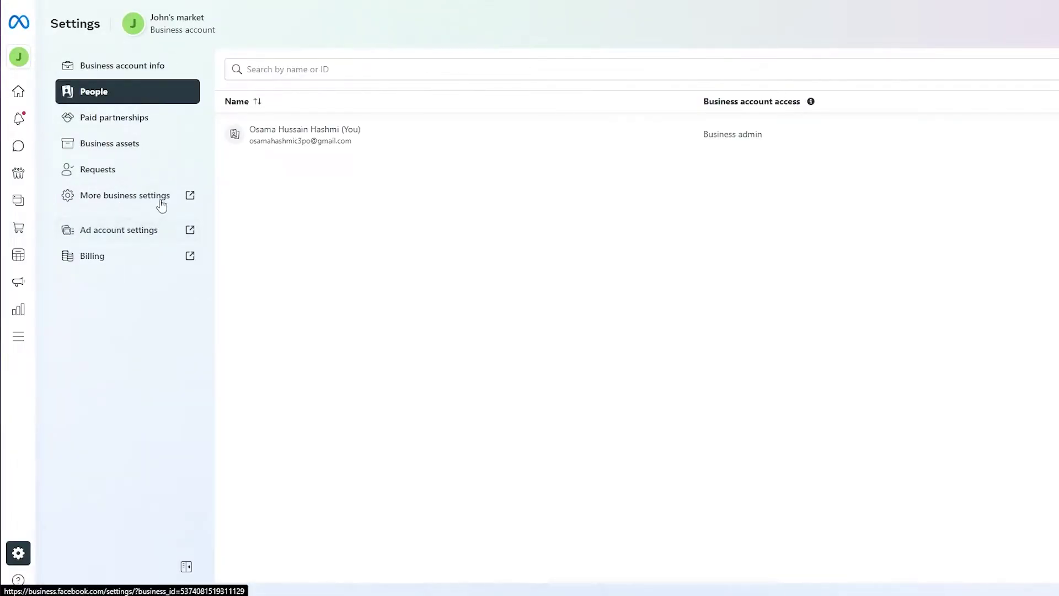
pyautogui.moveTo(15, 267)
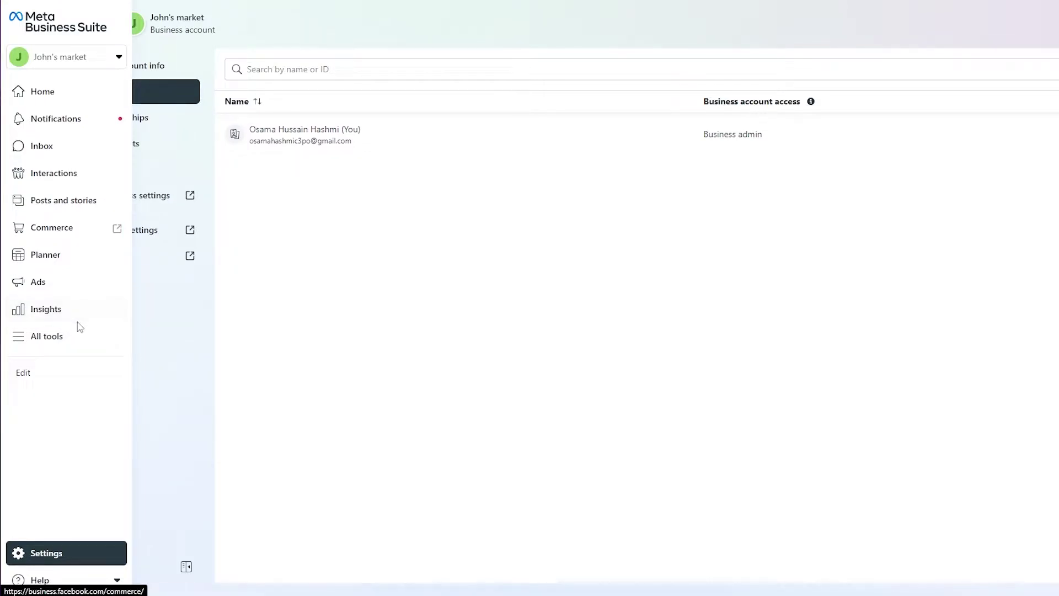
pyautogui.click(66, 340)
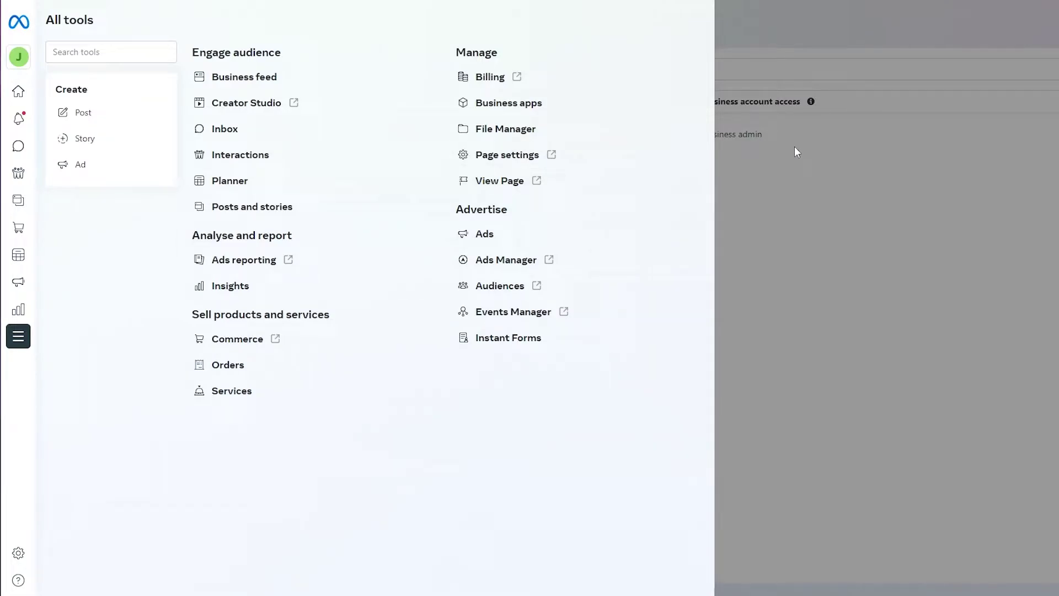
pyautogui.click(768, 184)
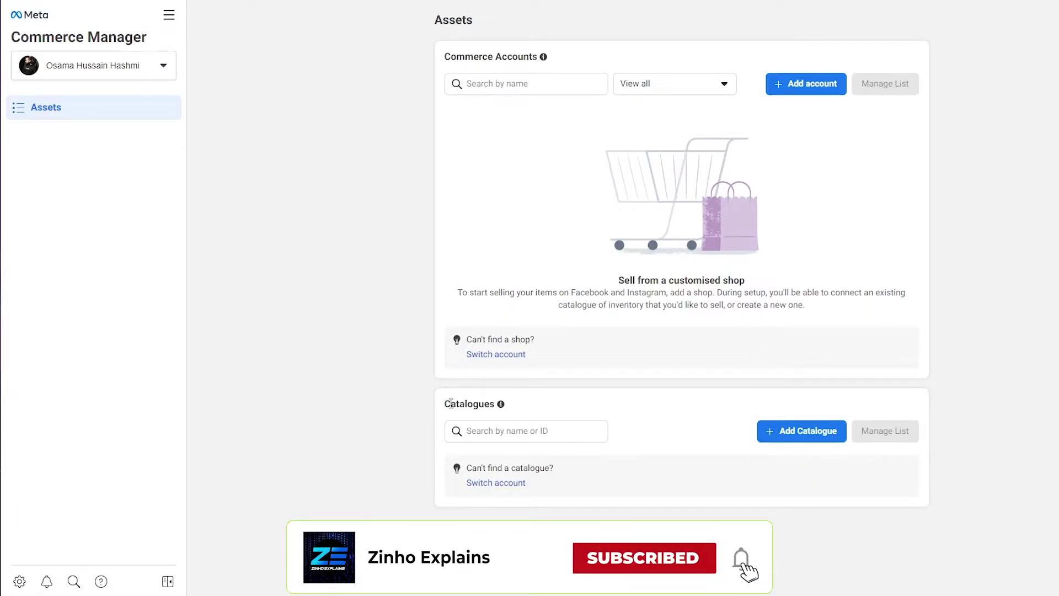
# Add a catalogue of the E-commerce Products type and choose Connect a partner platform as its upload method.
pyautogui.moveTo(446, 404); pyautogui.dragTo(495, 408)
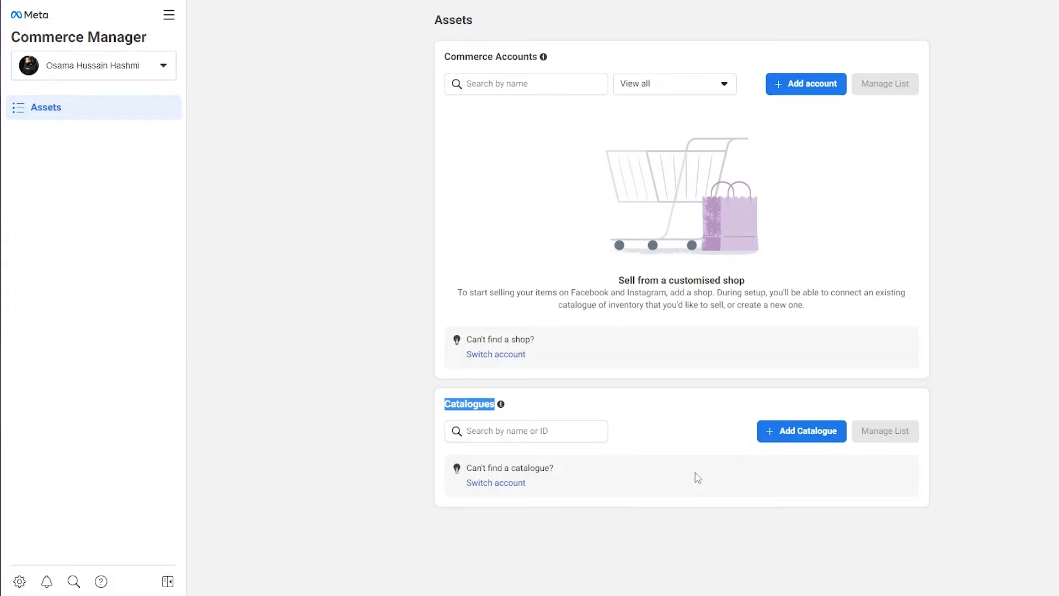
pyautogui.click(796, 435)
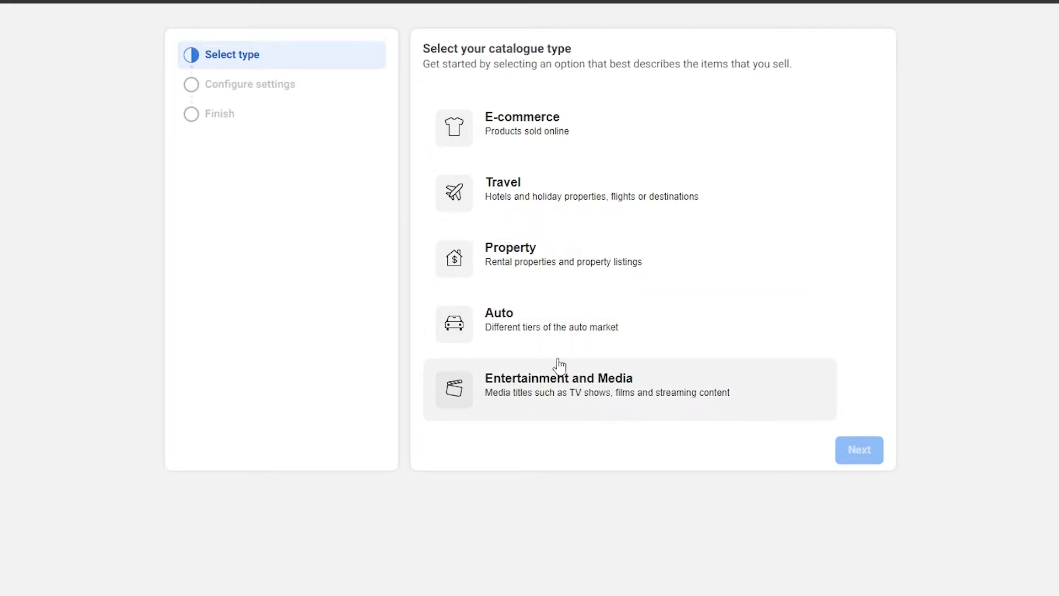
pyautogui.click(541, 150)
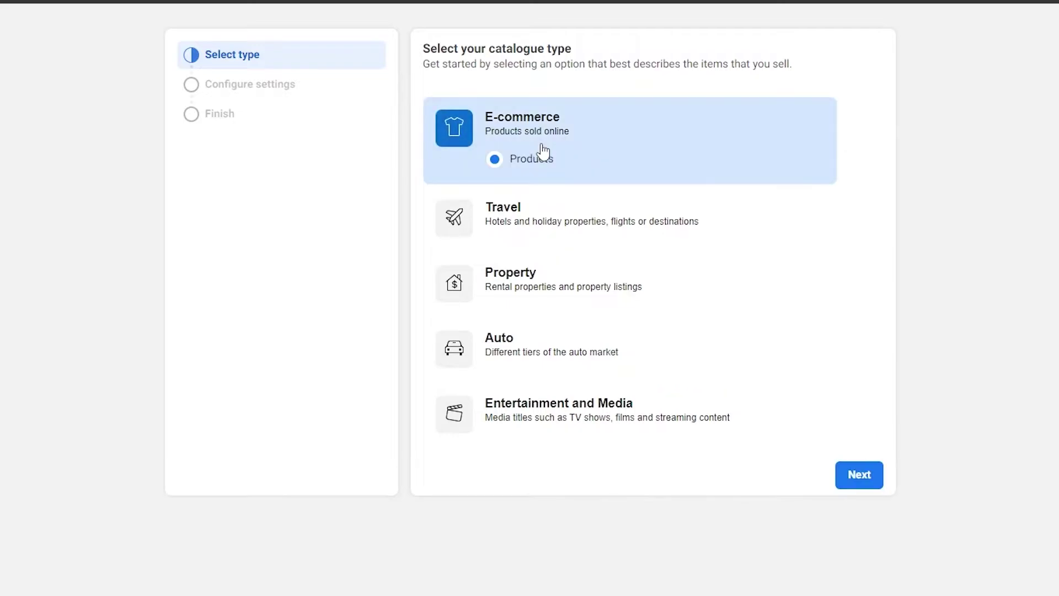
pyautogui.click(857, 480)
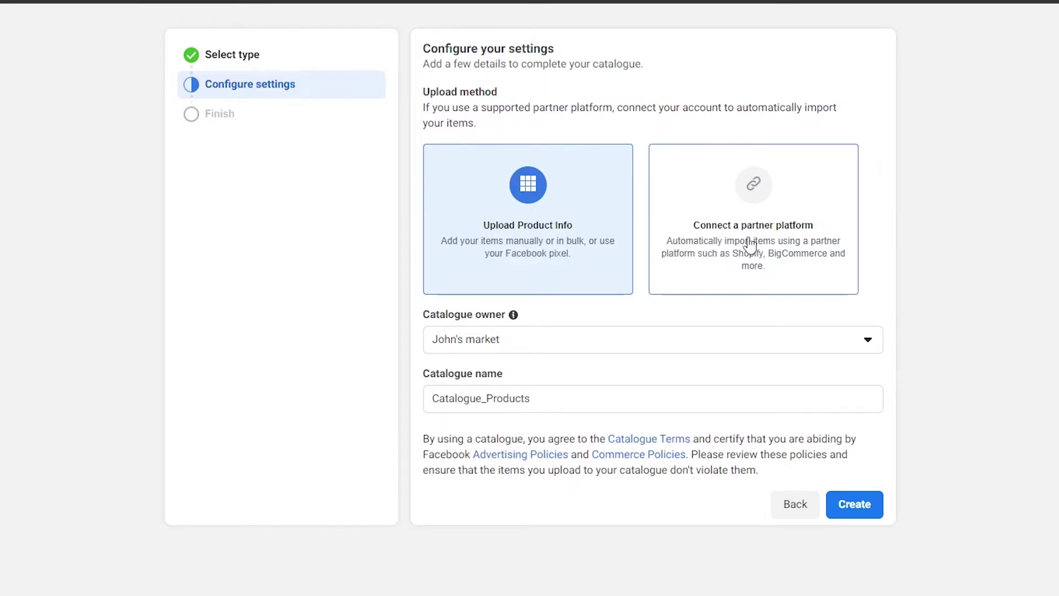
pyautogui.click(753, 255)
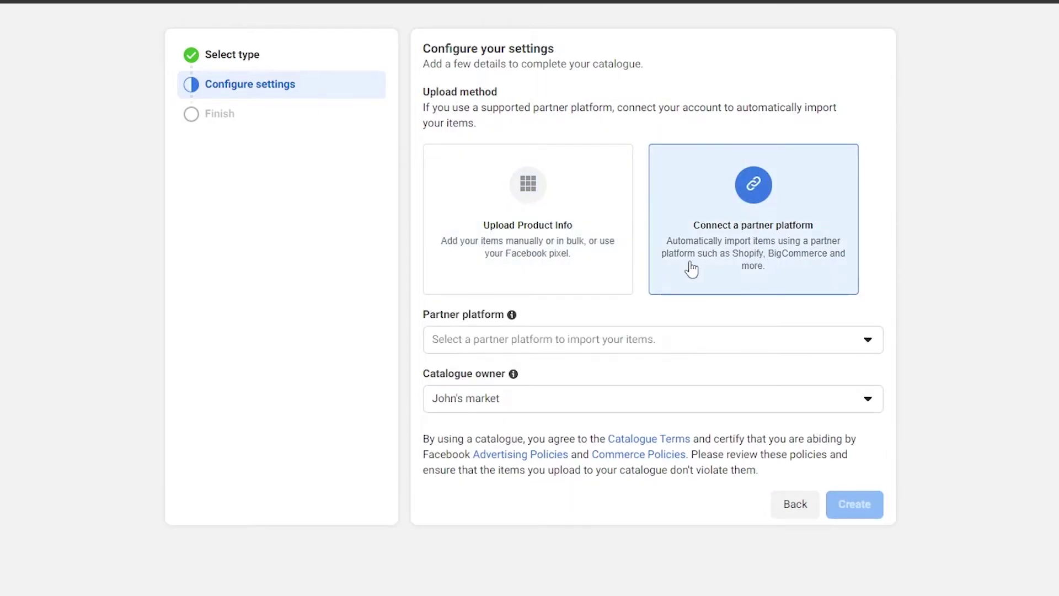
# Change the catalogue's upload method to Upload Product Info.
pyautogui.click(581, 347)
pyautogui.click(569, 296)
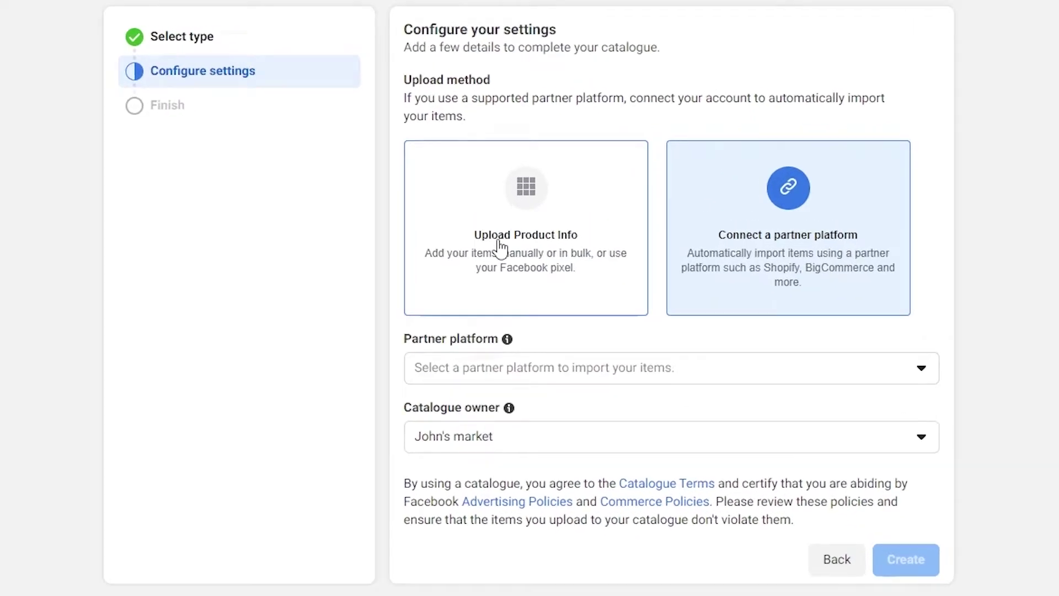
pyautogui.click(502, 194)
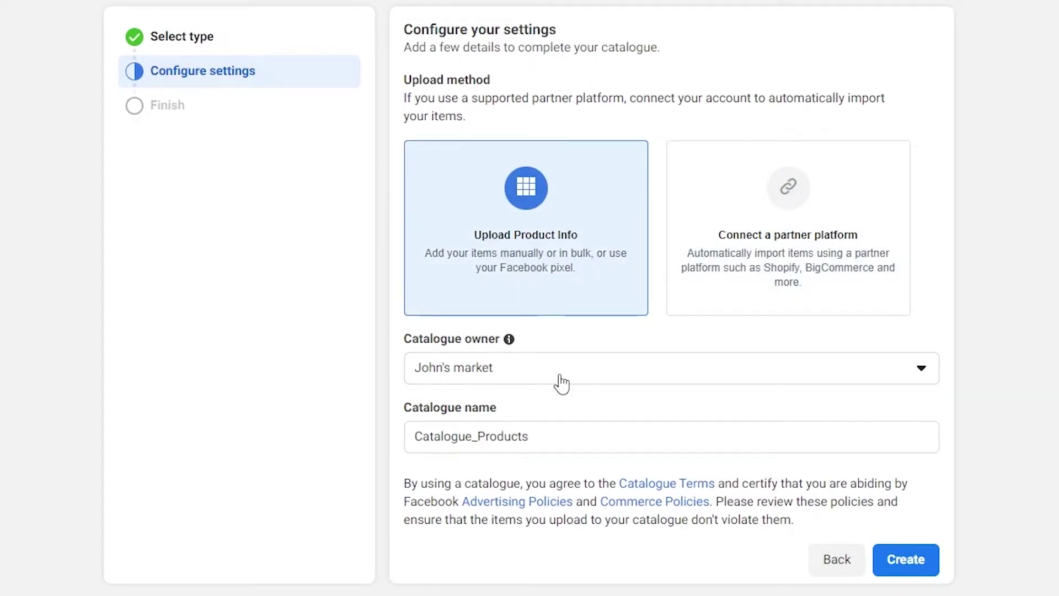
# Name the catalogue "Johns Catalogue", keep John's market as its owner, and create it.
pyautogui.moveTo(532, 435); pyautogui.dragTo(396, 455)
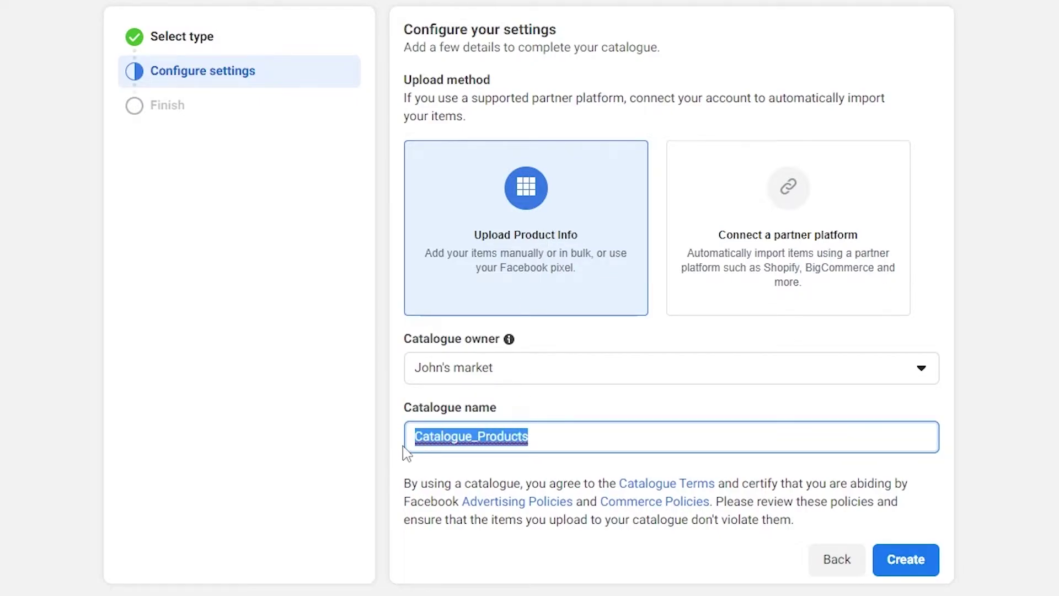
pyautogui.click(508, 373)
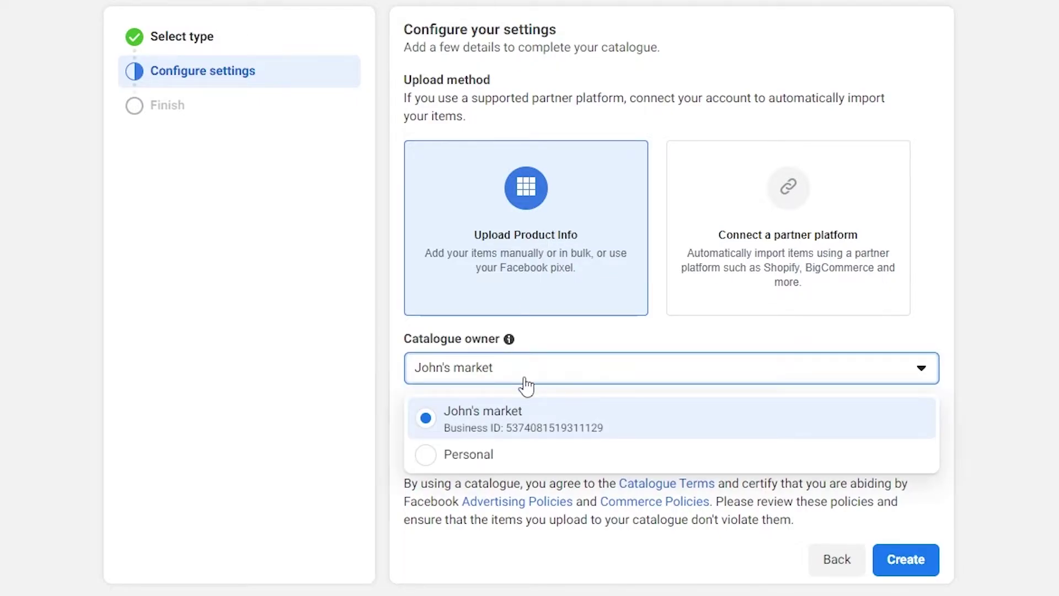
pyautogui.click(524, 379)
pyautogui.moveTo(521, 436); pyautogui.dragTo(319, 435)
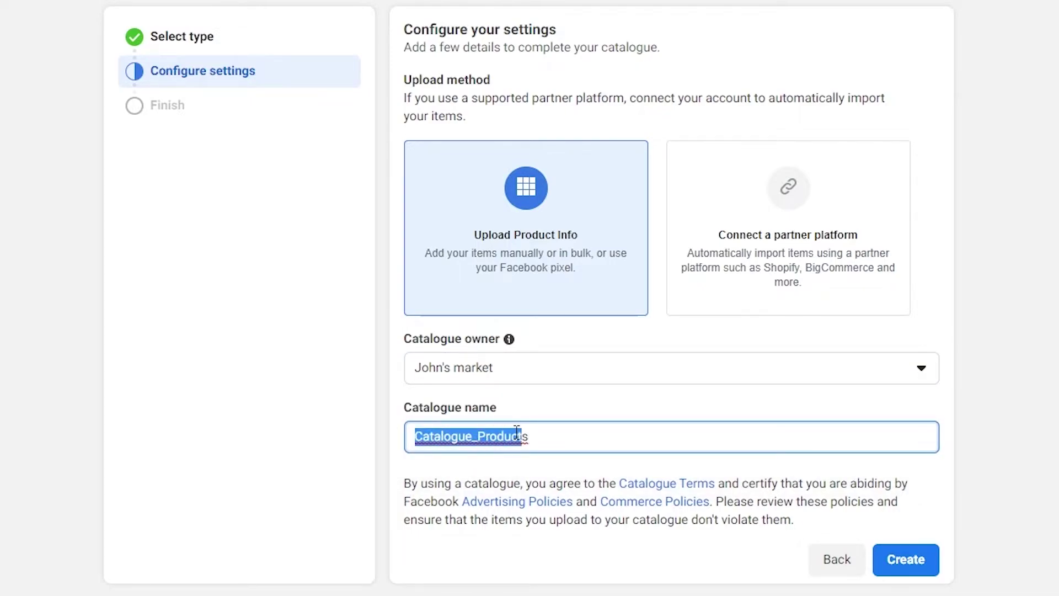
pyautogui.write('Johns s')
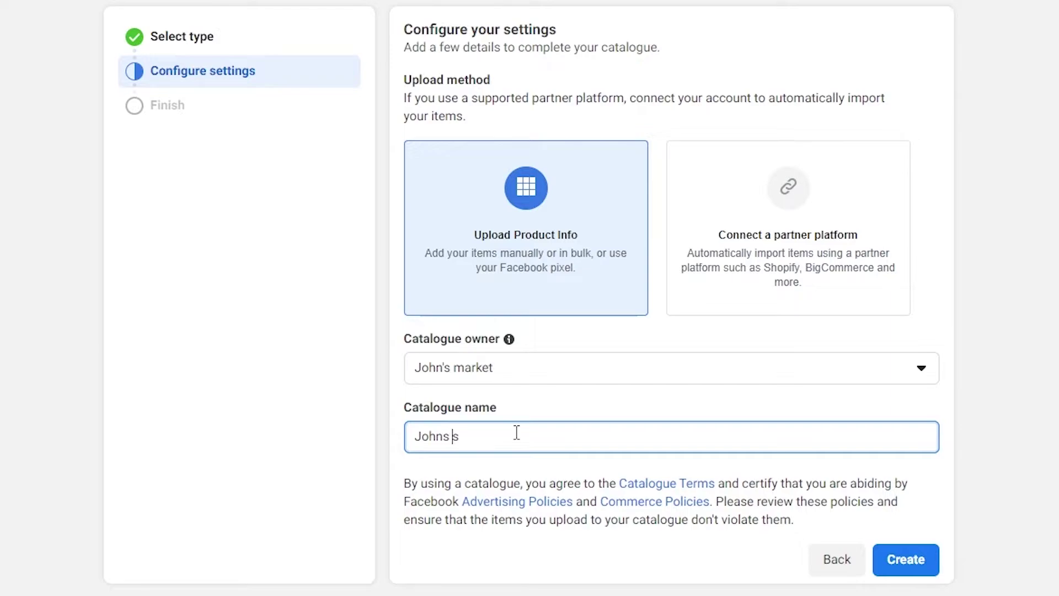
pyautogui.write(' Catalogue')
pyautogui.click(913, 561)
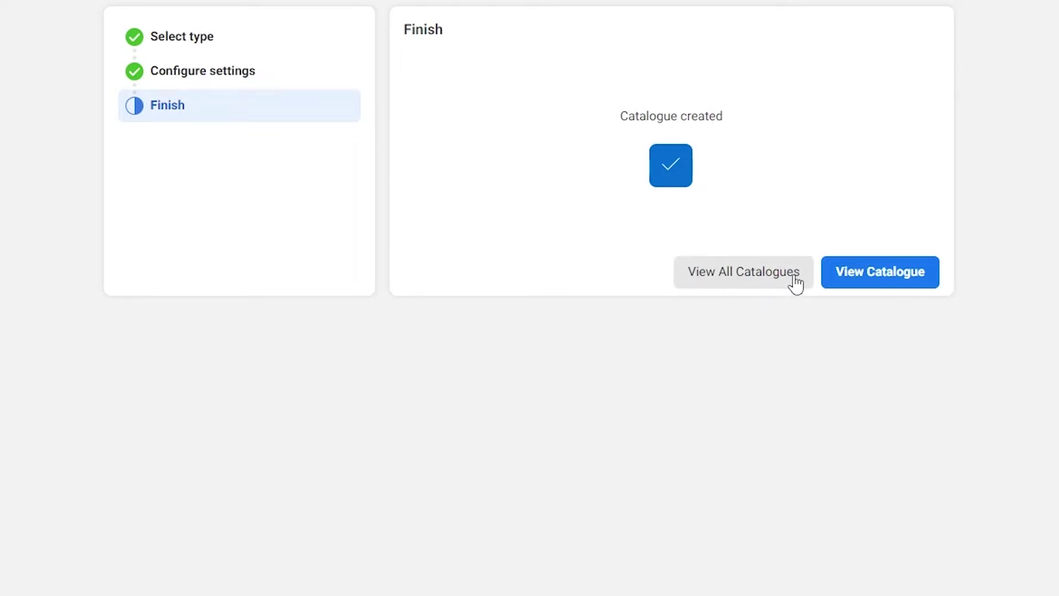
# Open the newly created catalogue's items and start adding one item.
pyautogui.click(853, 282)
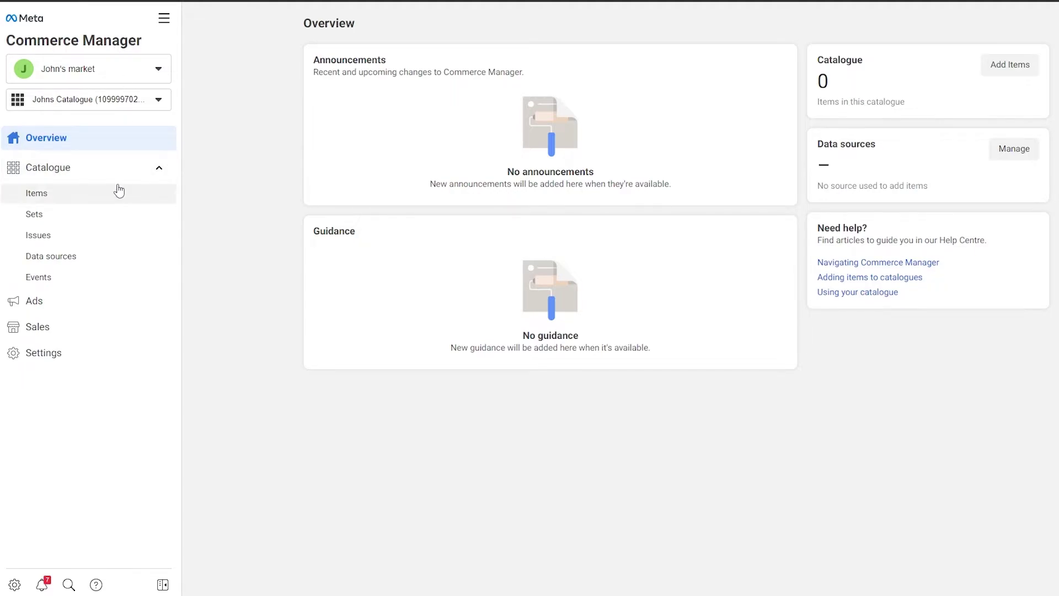
pyautogui.click(104, 202)
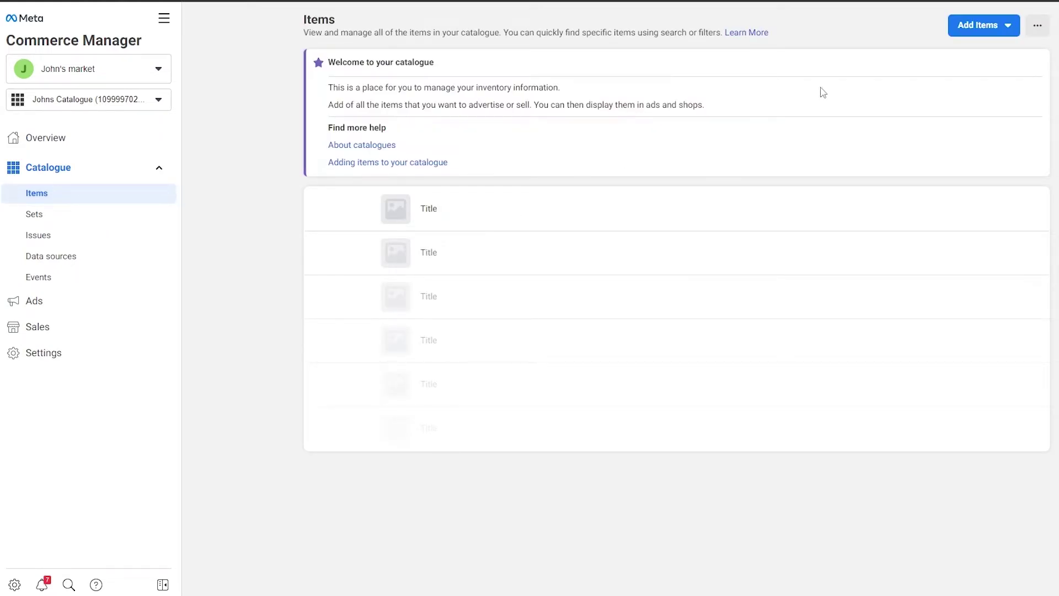
pyautogui.click(984, 30)
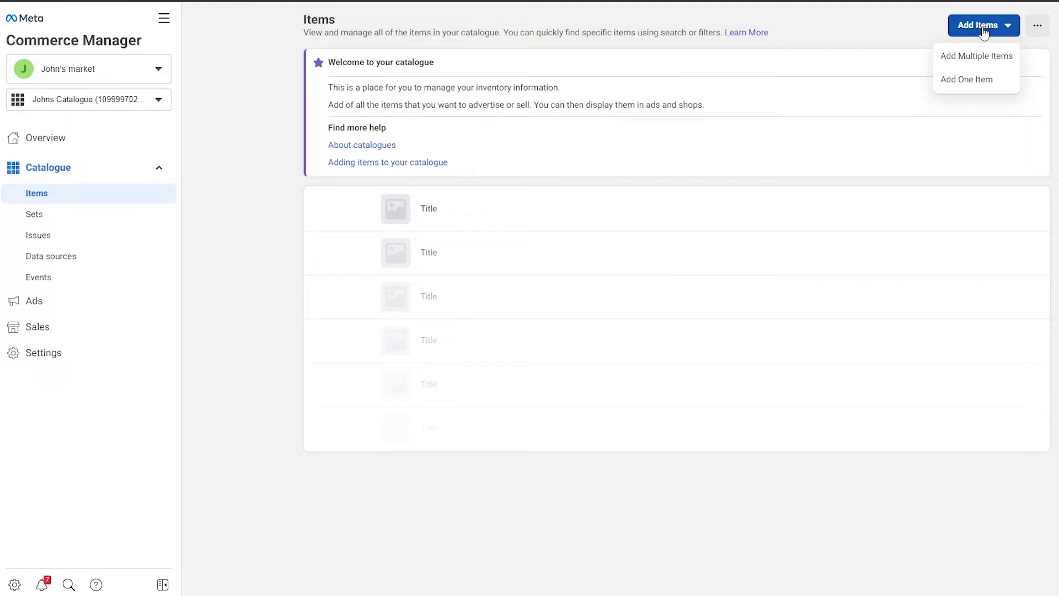
pyautogui.click(978, 86)
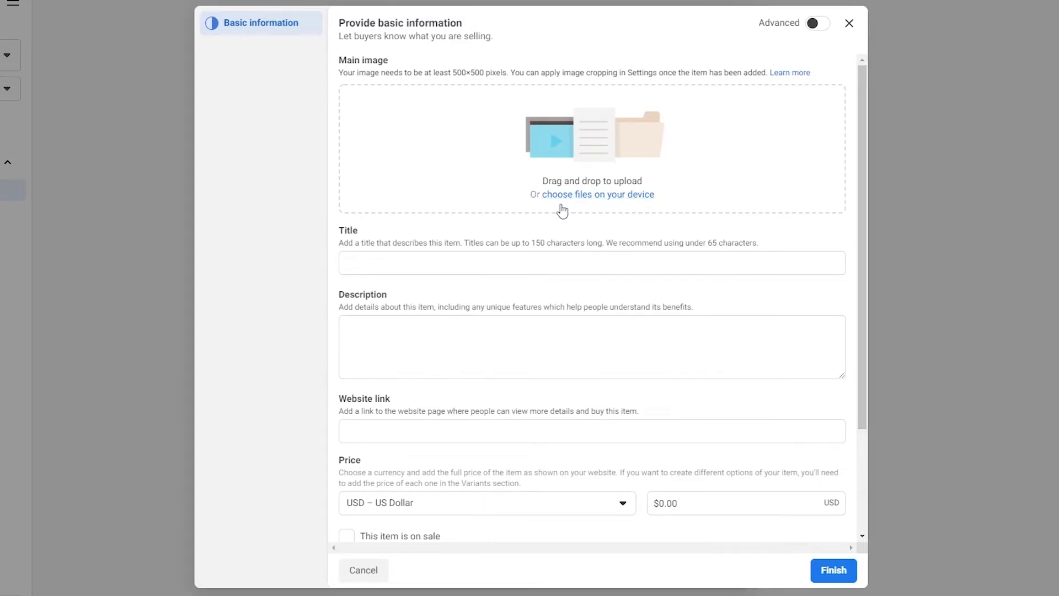
# Upload 1_535620482712.png from the device as the item's main image.
pyautogui.click(585, 194)
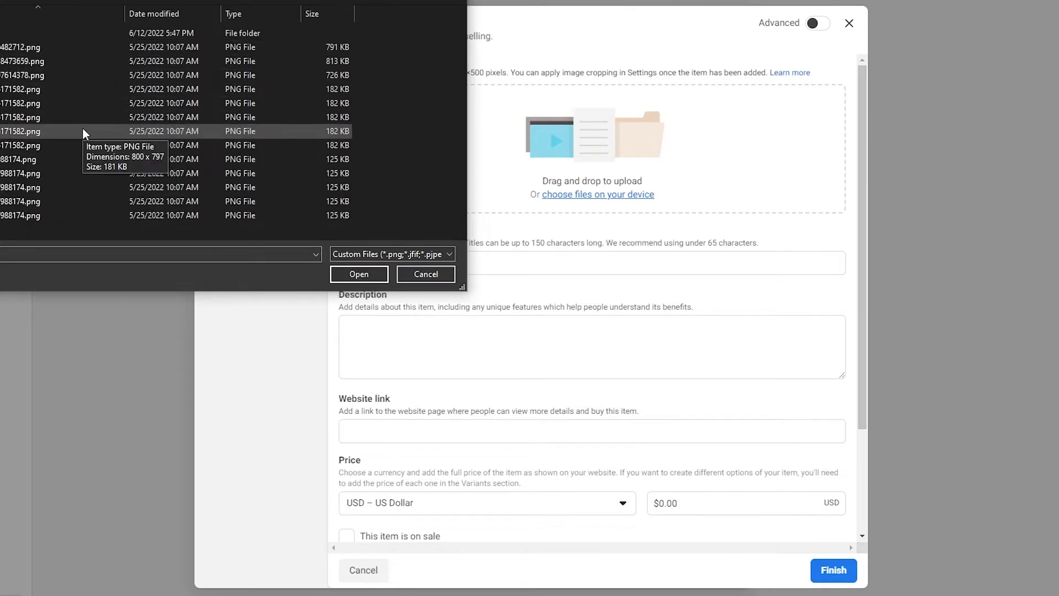
pyautogui.keyDown('ctrl'); pyautogui.scroll(4, 83, 130); pyautogui.keyUp('ctrl')
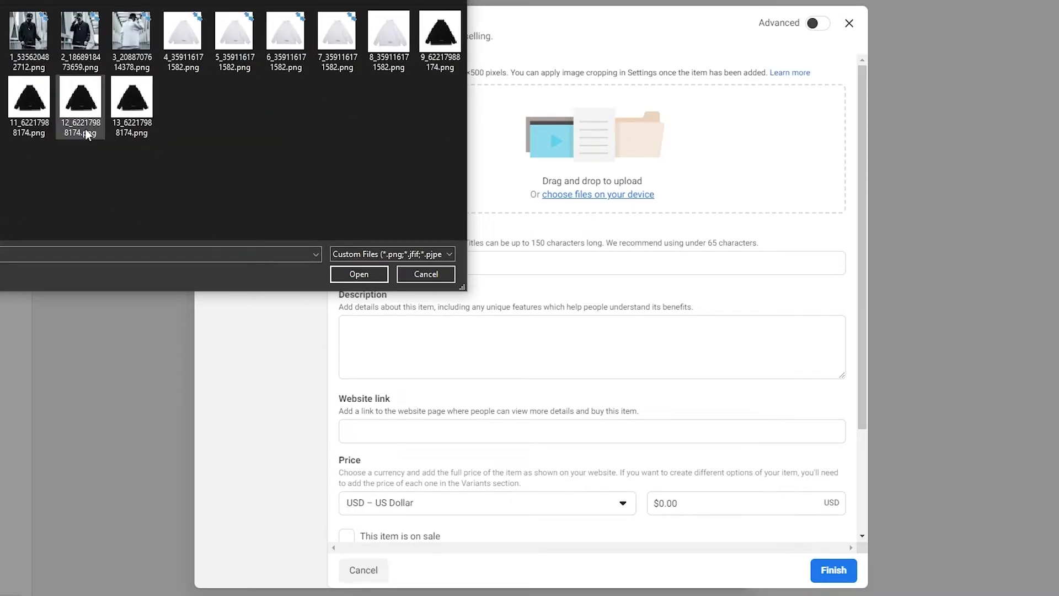
pyautogui.keyDown('ctrl'); pyautogui.scroll(1, 85, 128); pyautogui.keyUp('ctrl')
pyautogui.click(57, 59)
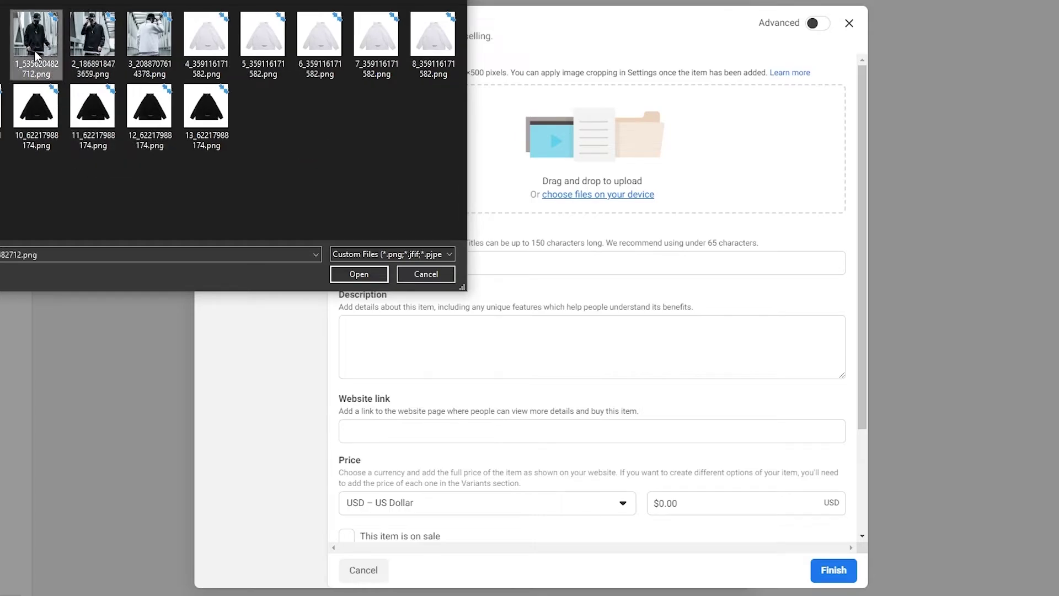
pyautogui.click(84, 48)
pyautogui.doubleClick(45, 56)
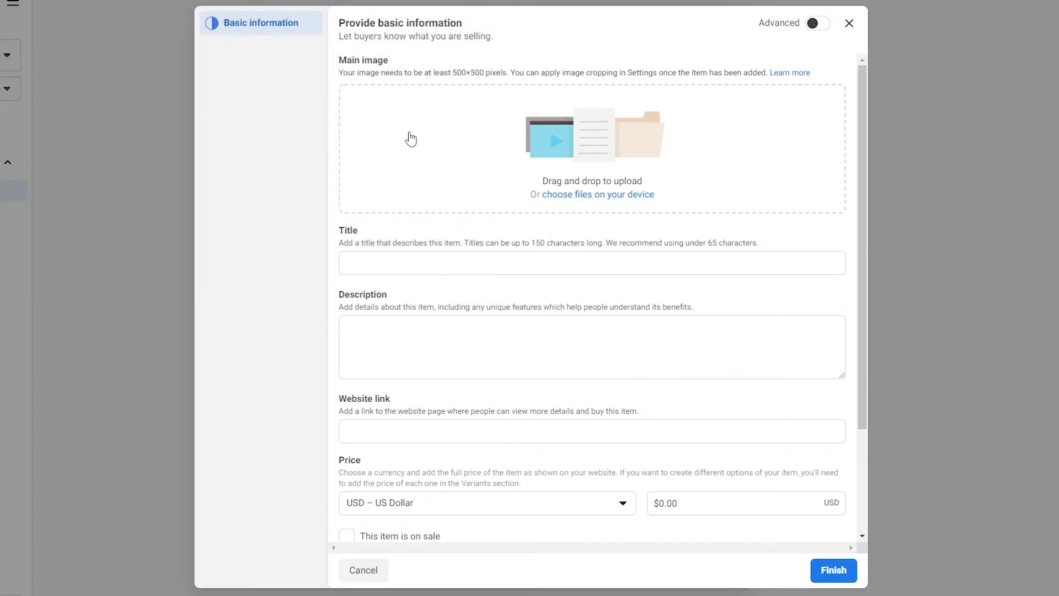
# Try to add more jacket pictures from the Images folder in Downloads to the item's main image area.
pyautogui.press('super+e')
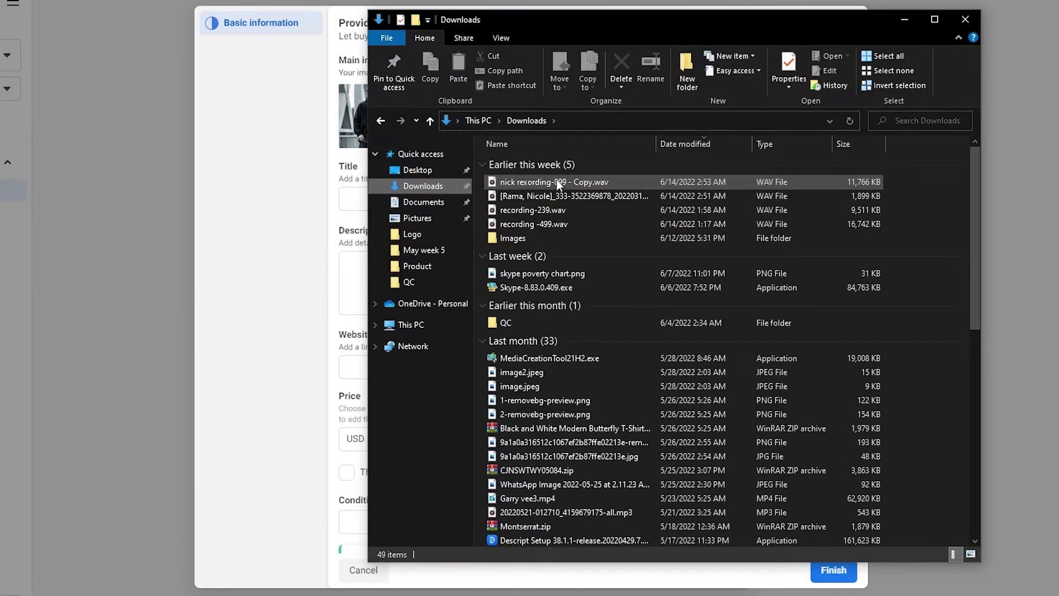
pyautogui.doubleClick(524, 240)
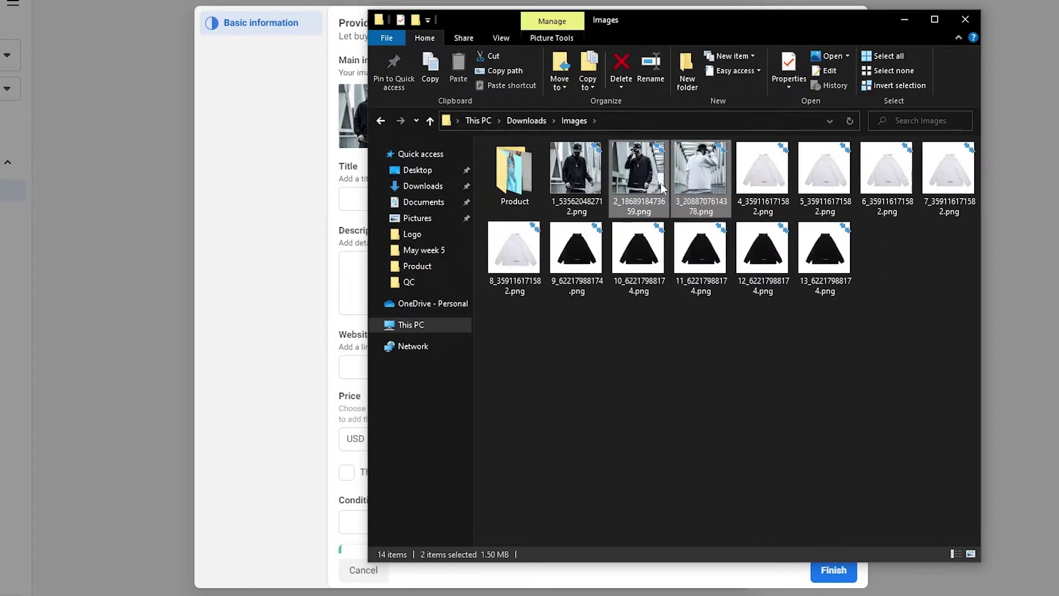
pyautogui.moveTo(671, 37); pyautogui.dragTo(804, 34)
pyautogui.keyDown('ctrl'); pyautogui.click(663, 286); pyautogui.keyUp('ctrl')
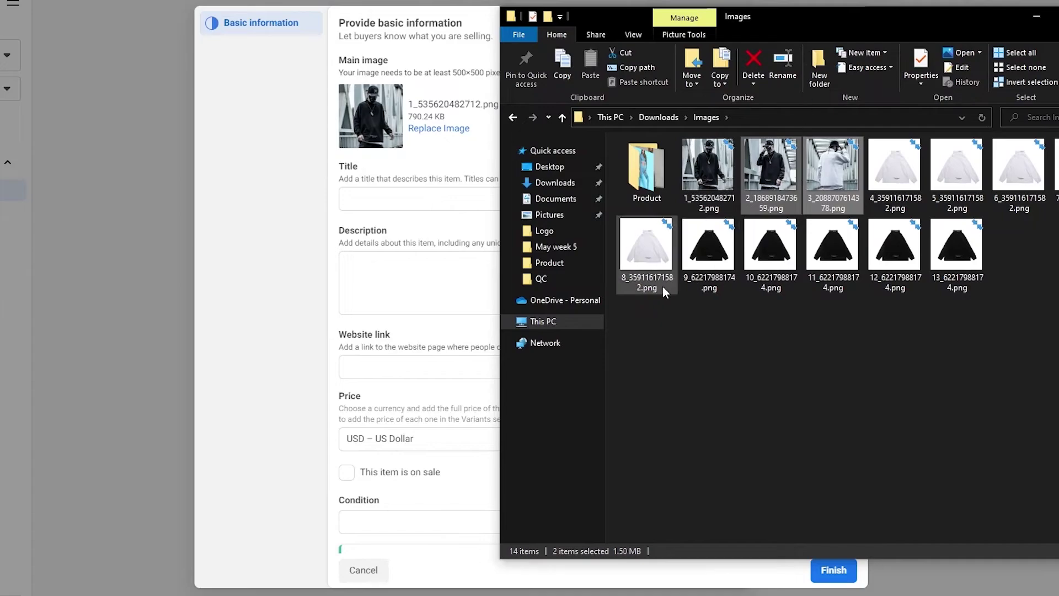
pyautogui.keyDown('ctrl'); pyautogui.click(717, 255); pyautogui.keyUp('ctrl')
pyautogui.moveTo(828, 159); pyautogui.dragTo(446, 133)
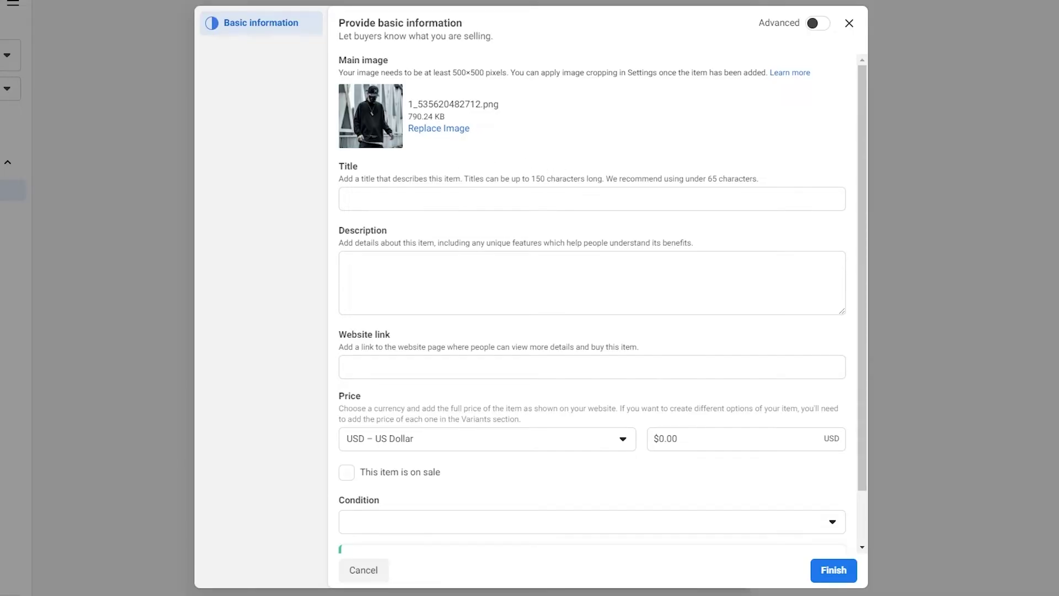
# Enter "Japanese street wear jacket" as the item's title.
pyautogui.click(452, 201)
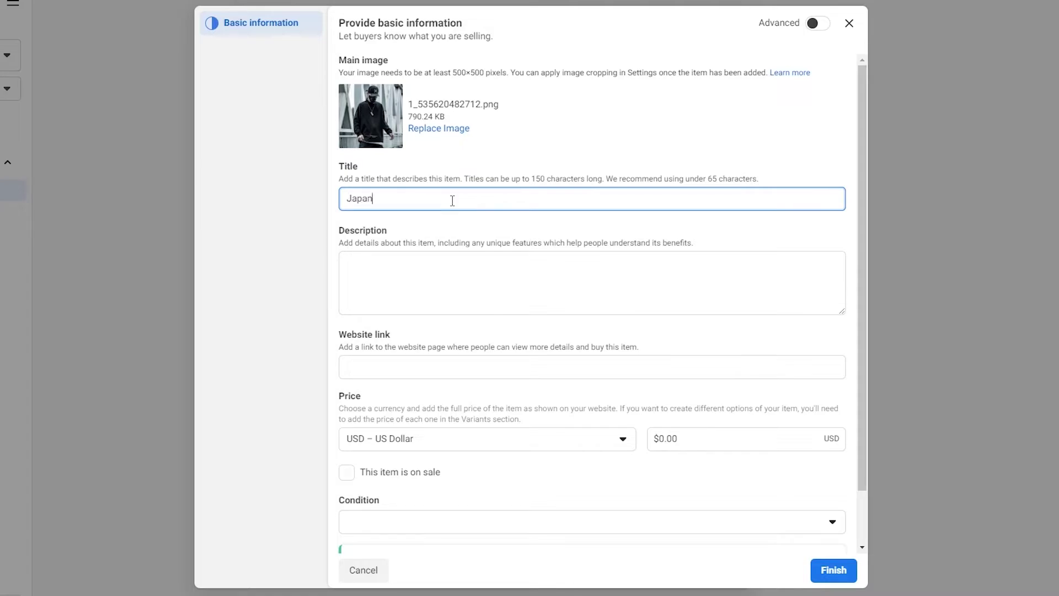
pyautogui.write('Japanese street')
pyautogui.write(' wea')
pyautogui.press('BackSpace')
pyautogui.write('ear jacket')
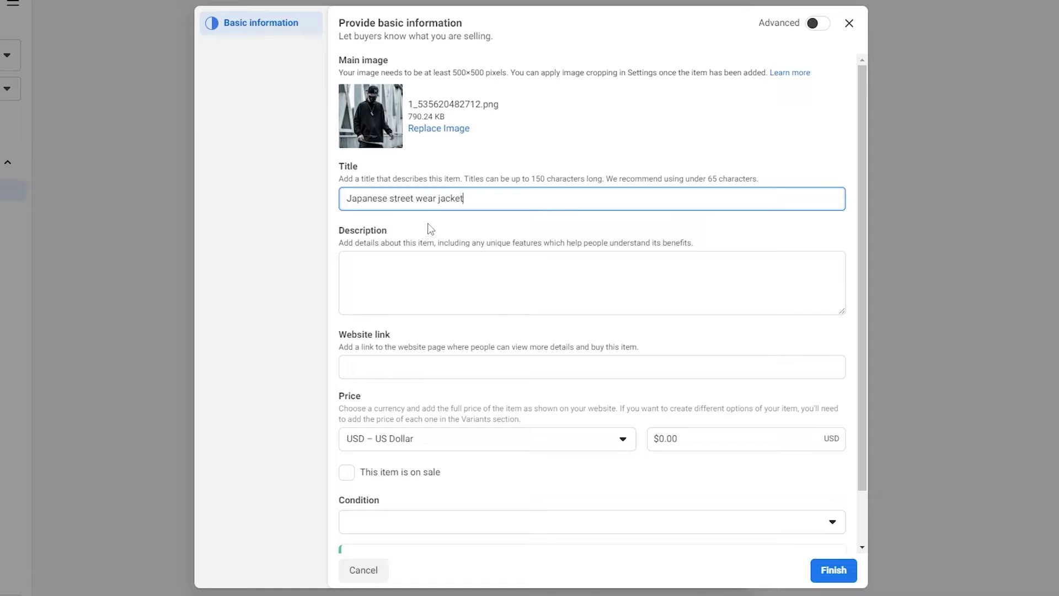
pyautogui.click(438, 271)
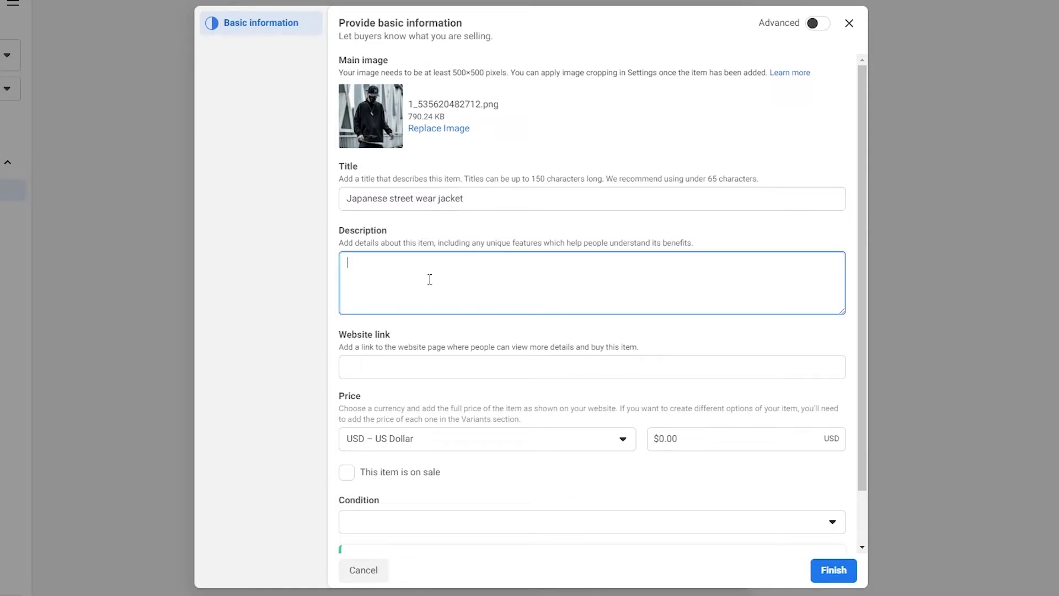
pyautogui.moveTo(341, 338); pyautogui.dragTo(648, 349)
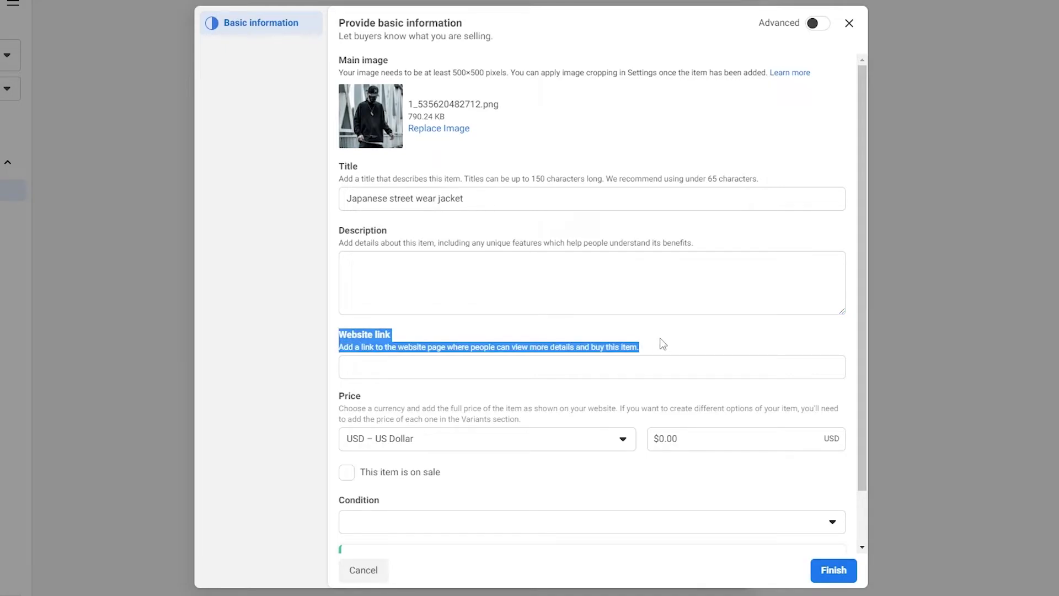
pyautogui.click(662, 343)
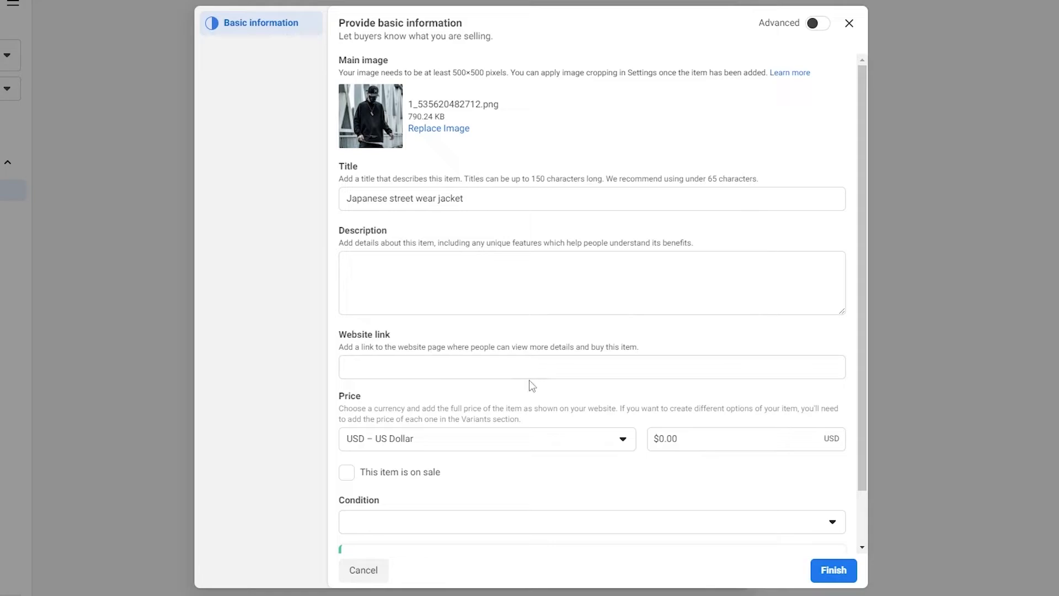
# Set the item's price to 25.00 USD and its condition to New, leave it off sale, and submit the form.
pyautogui.click(673, 439)
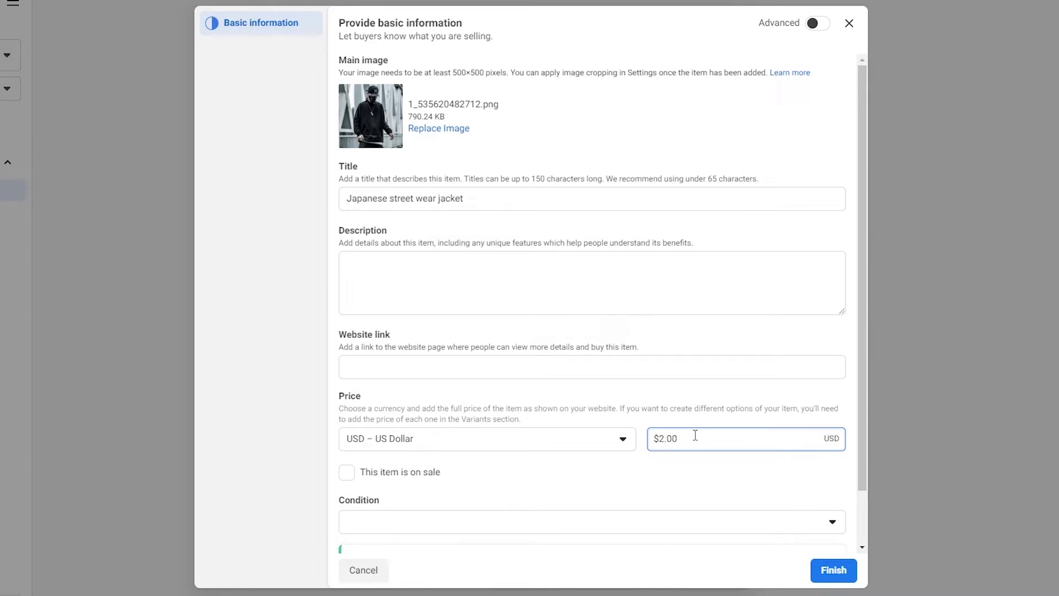
pyautogui.scroll(-1, 486, 403)
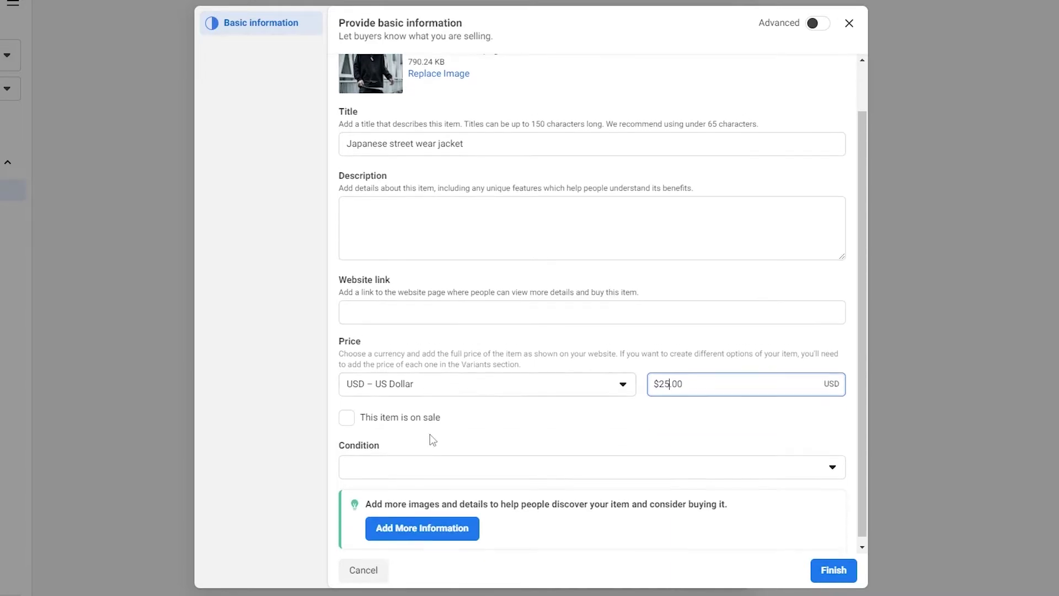
pyautogui.click(347, 417)
pyautogui.click(347, 411)
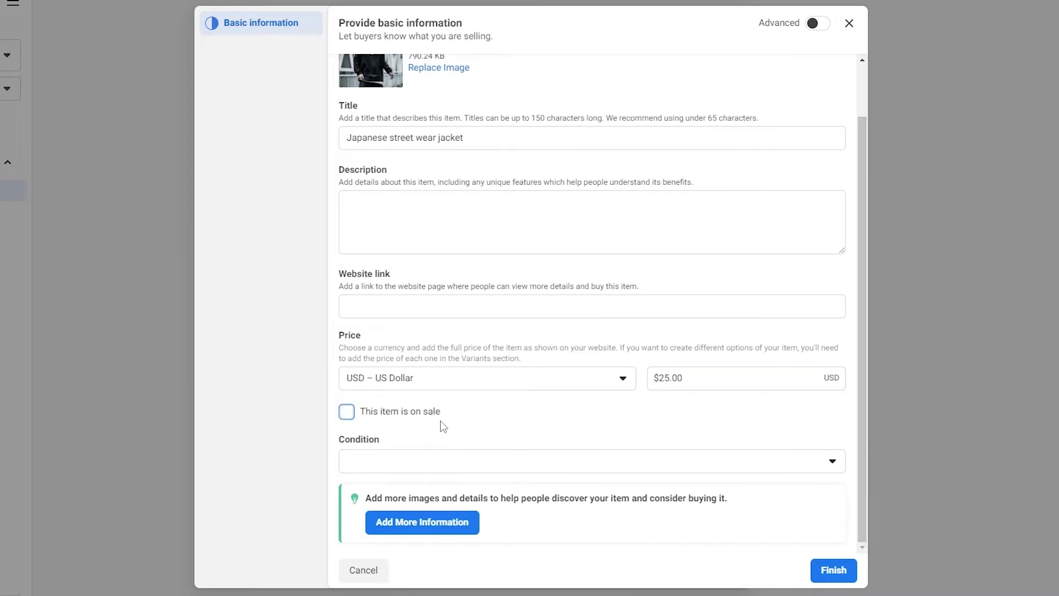
pyautogui.click(407, 460)
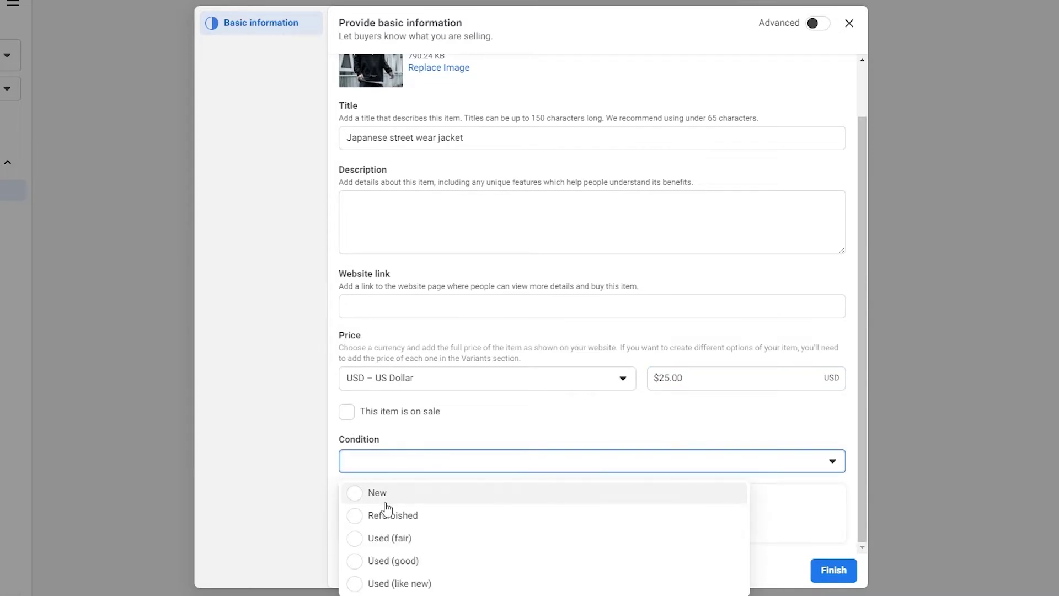
pyautogui.click(388, 495)
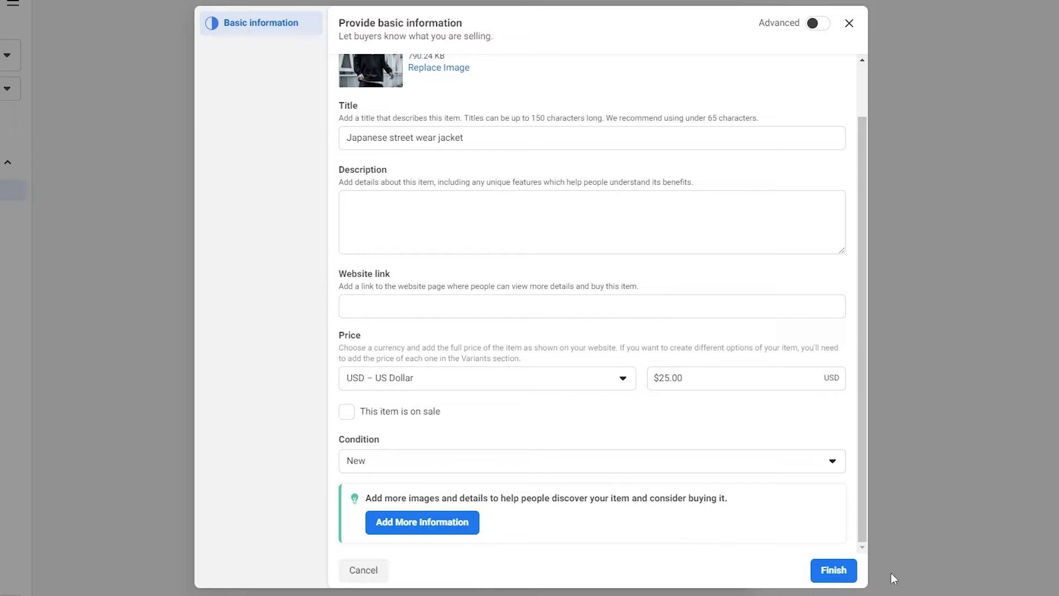
pyautogui.click(818, 571)
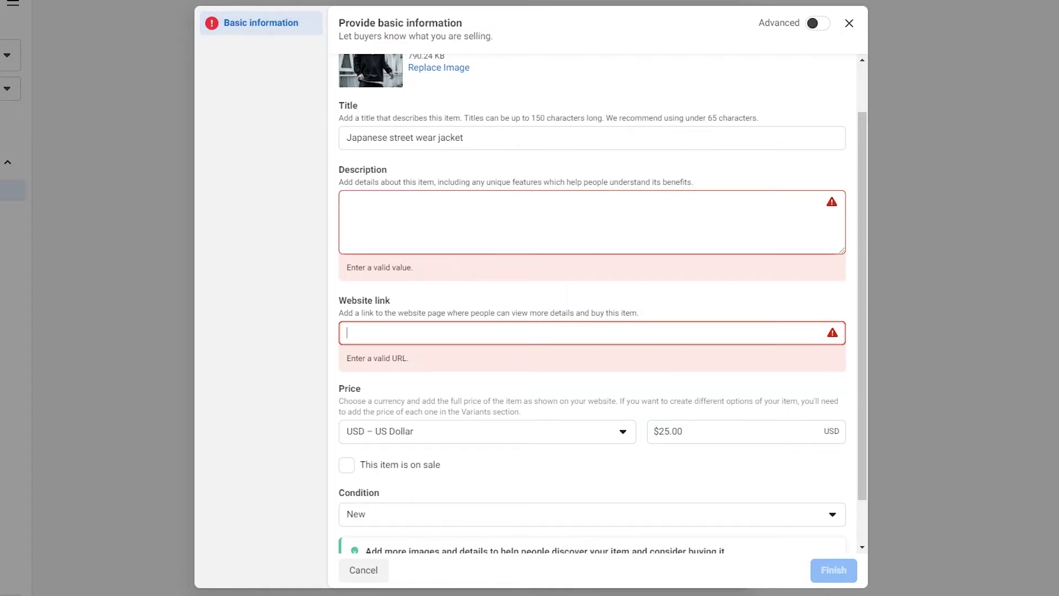
# Open the AliExpress website, look through its home page and search for "street wear".
pyautogui.write('aliex')
pyautogui.press('Return')
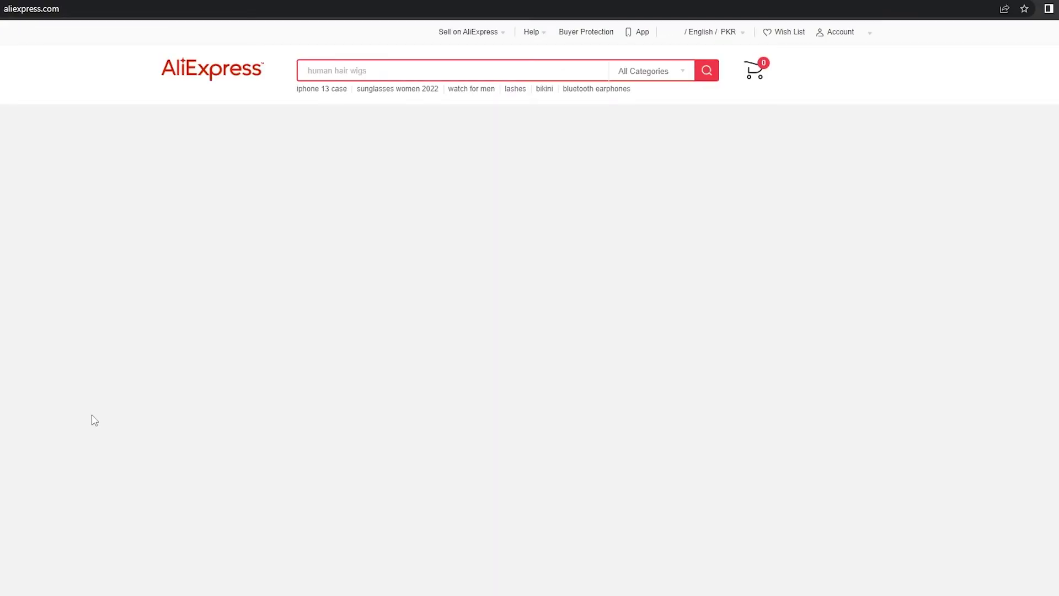
pyautogui.scroll(-3, 111, 430)
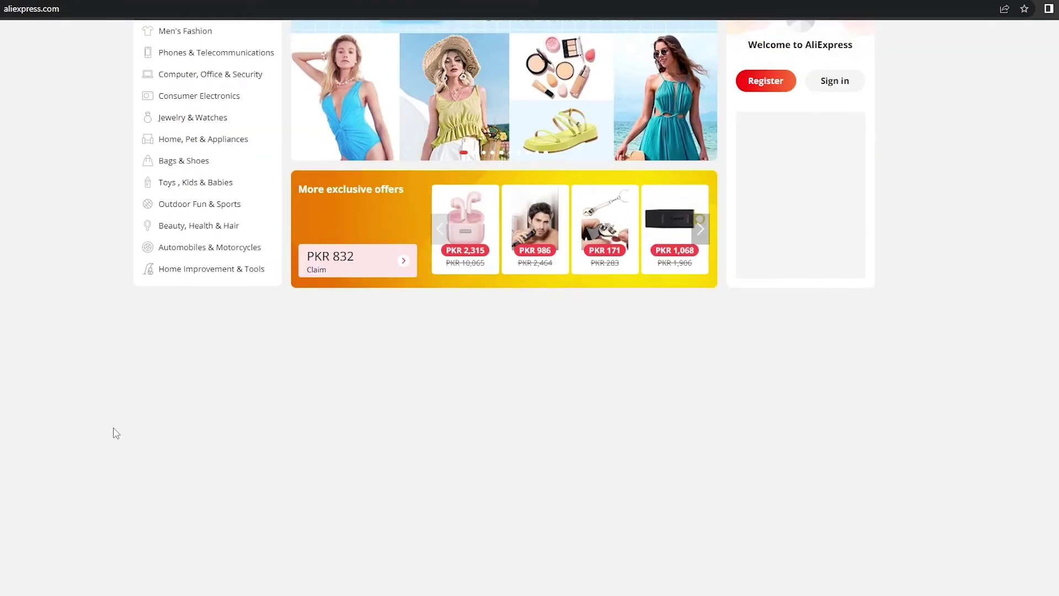
pyautogui.scroll(-10, 116, 433)
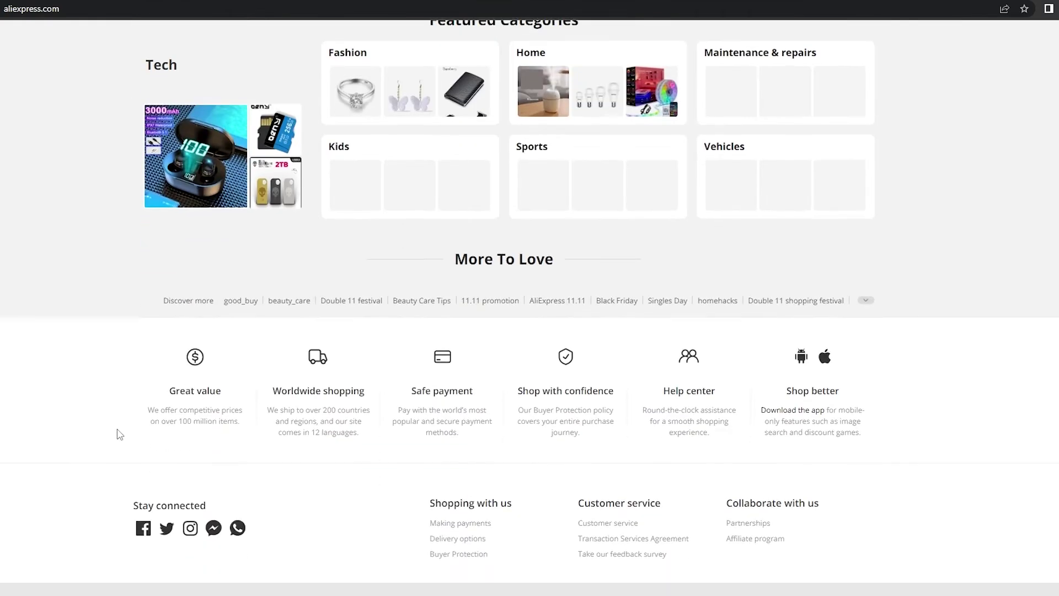
pyautogui.scroll(8, 117, 434)
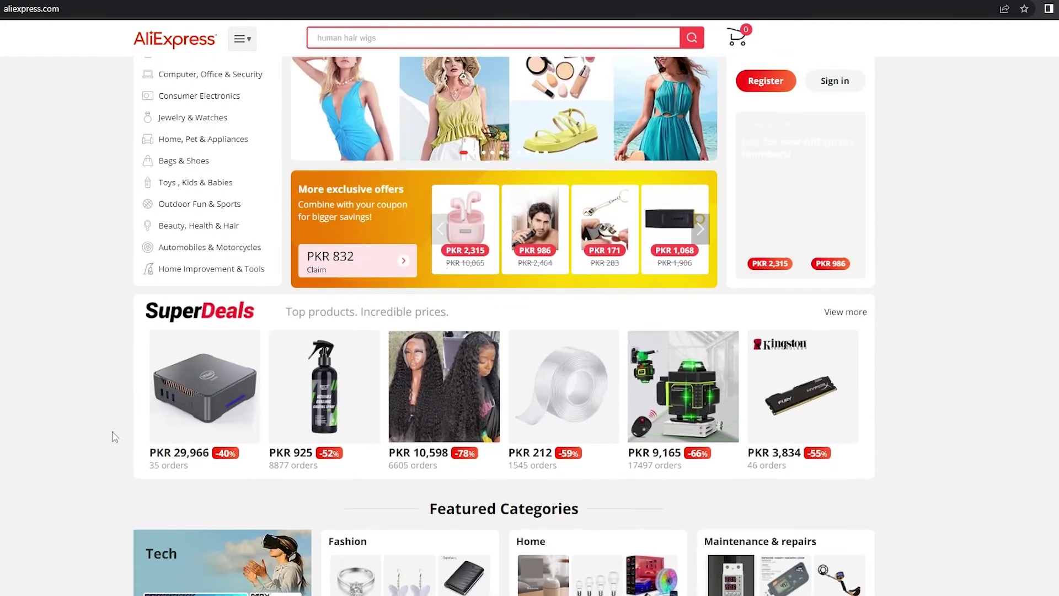
pyautogui.scroll(-3, 114, 437)
pyautogui.scroll(8, 111, 432)
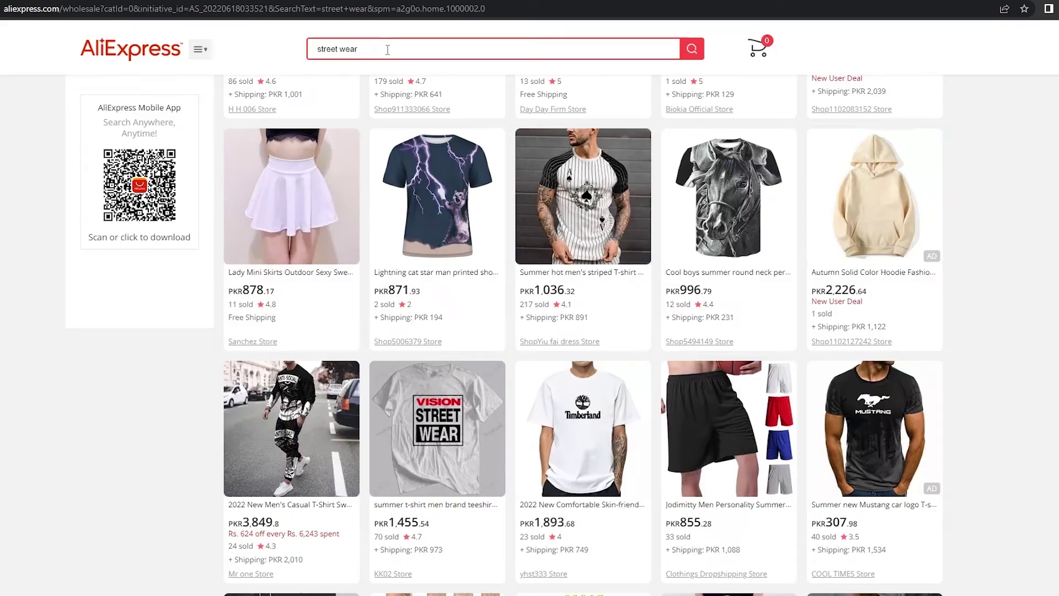
# Open the black hooded jacket product page from YE-Fashion Store on AliExpress and look through it.
pyautogui.click(387, 50)
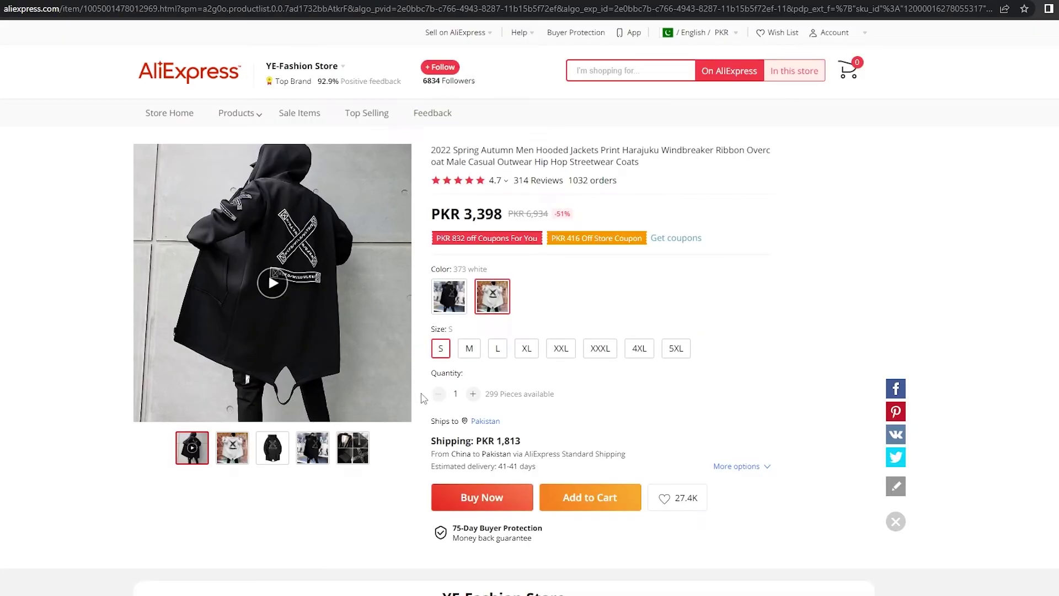
pyautogui.scroll(-5, 451, 382)
pyautogui.scroll(5, 446, 386)
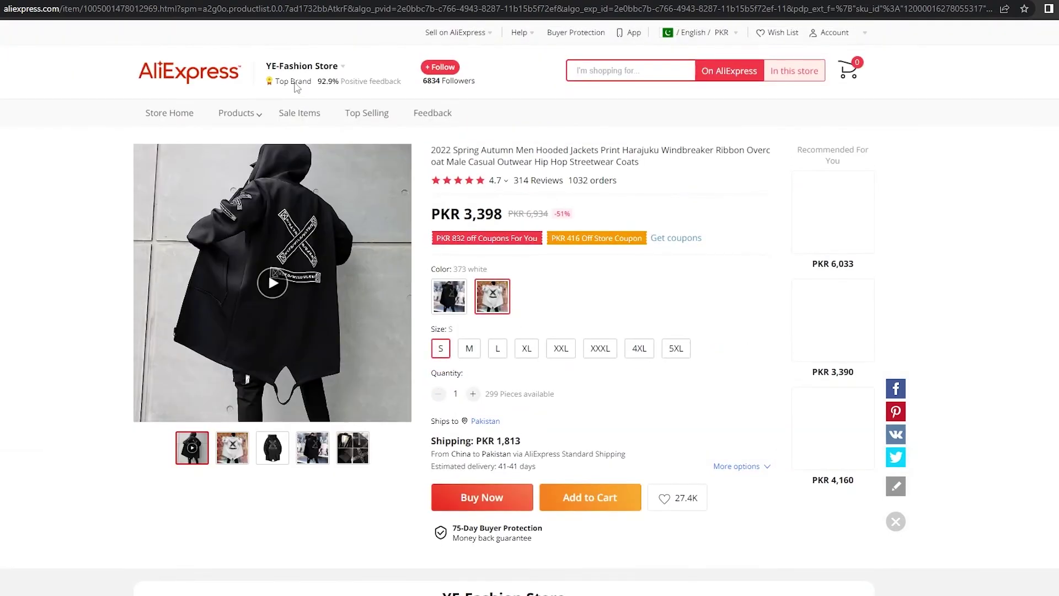
# Copy the web address of the AliExpress jacket page into the catalogue item's website link.
pyautogui.click(340, 8)
pyautogui.rightClick(340, 8)
pyautogui.click(378, 73)
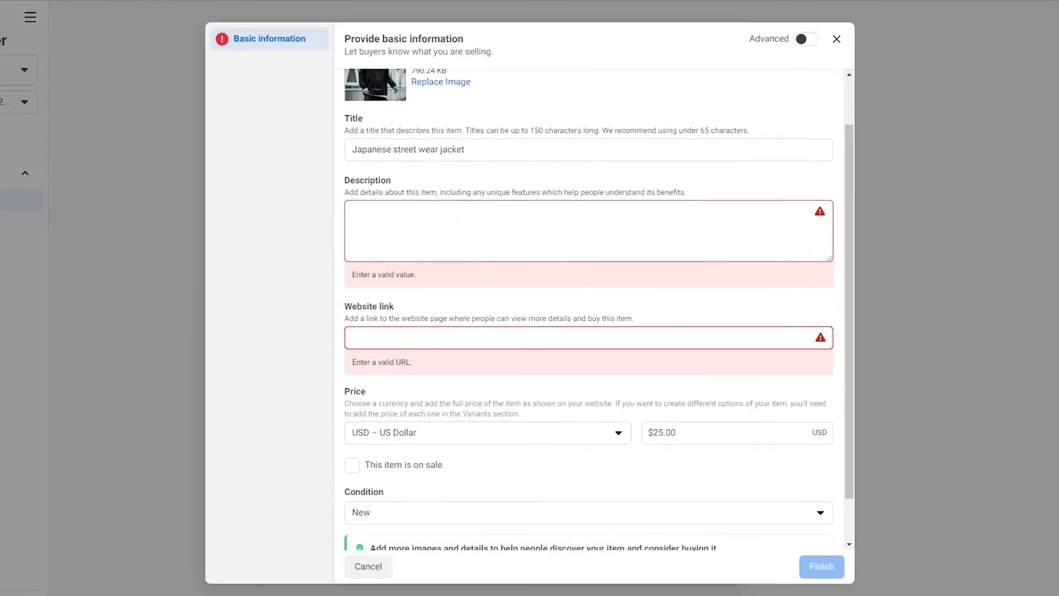
pyautogui.click(364, 331)
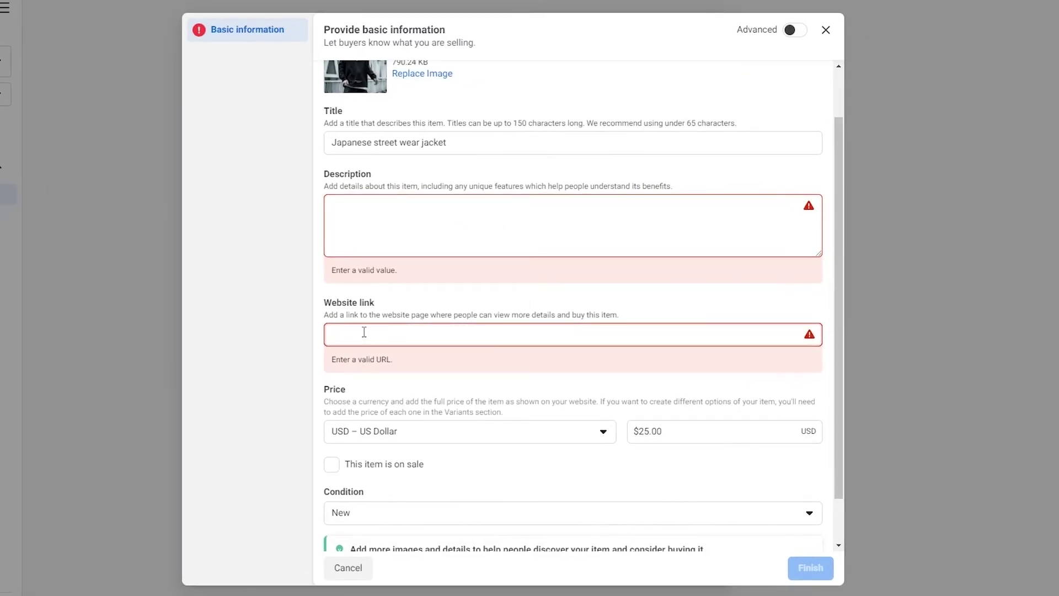
pyautogui.rightClick(364, 332)
pyautogui.click(408, 433)
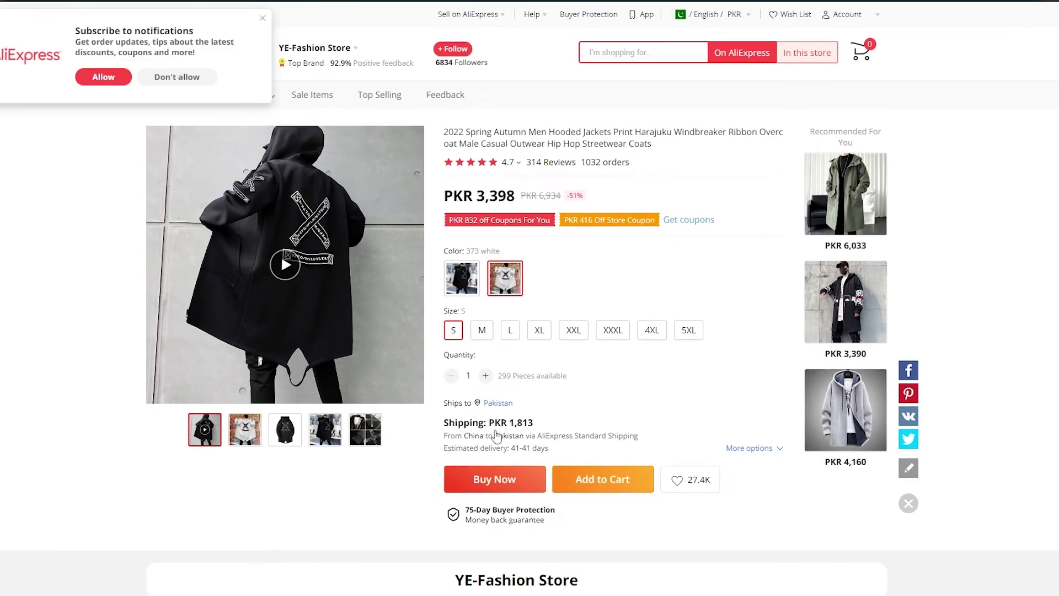
# Copy the AliExpress product title into the item's description, then finish adding the item and close the form.
pyautogui.scroll(-2, 496, 436)
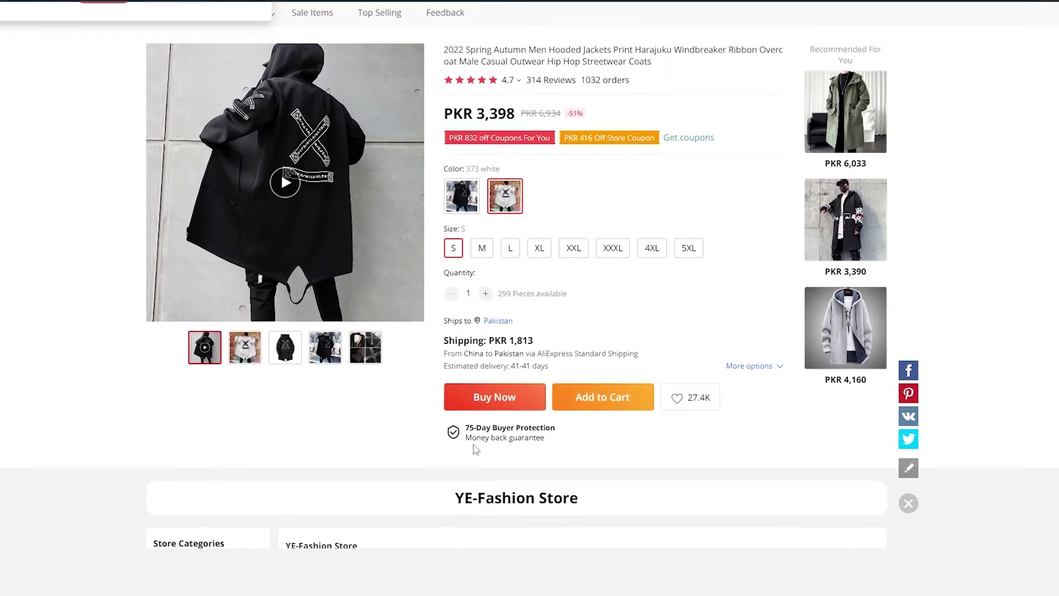
pyautogui.scroll(2, 441, 122)
pyautogui.moveTo(447, 129); pyautogui.dragTo(657, 147)
pyautogui.rightClick(639, 144)
pyautogui.click(648, 147)
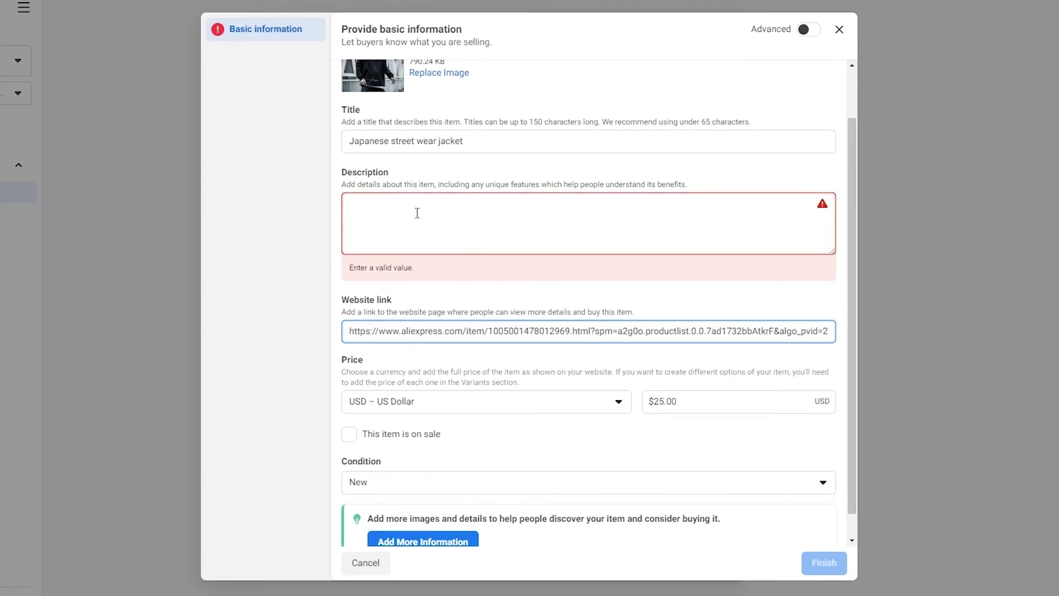
pyautogui.rightClick(418, 214)
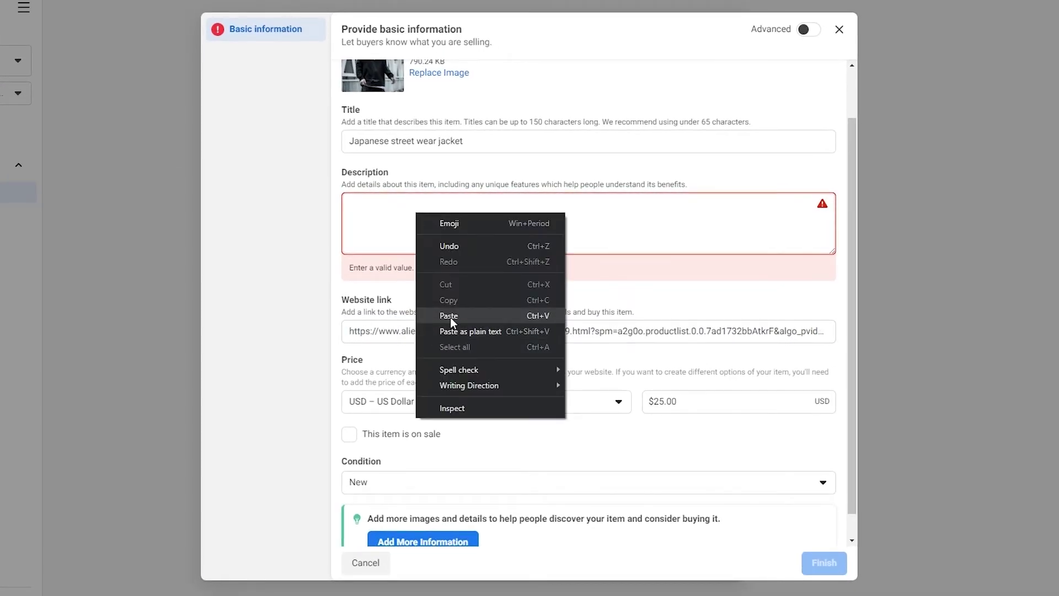
pyautogui.click(449, 316)
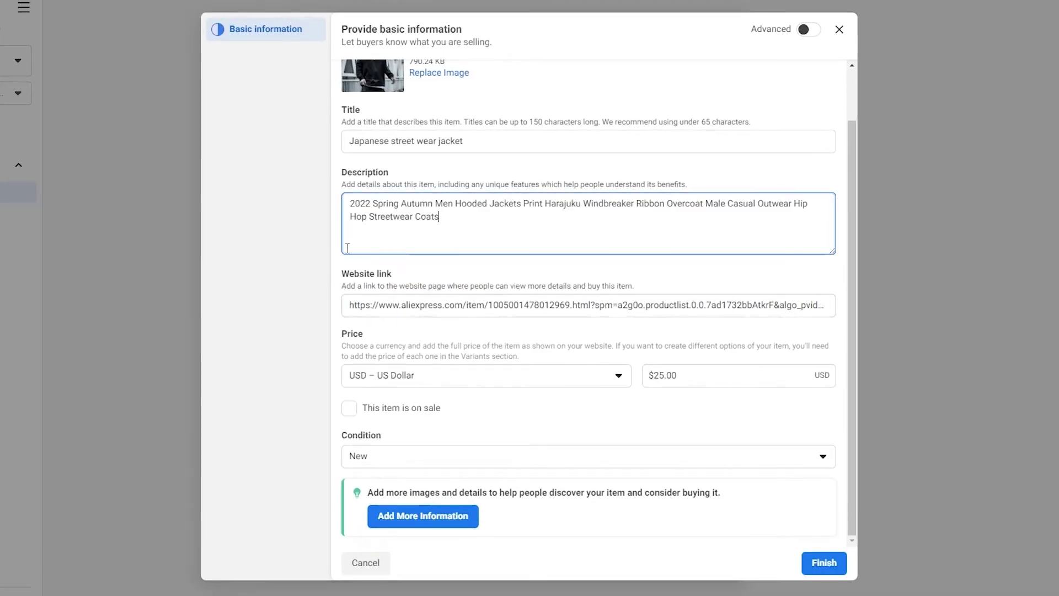
pyautogui.click(813, 563)
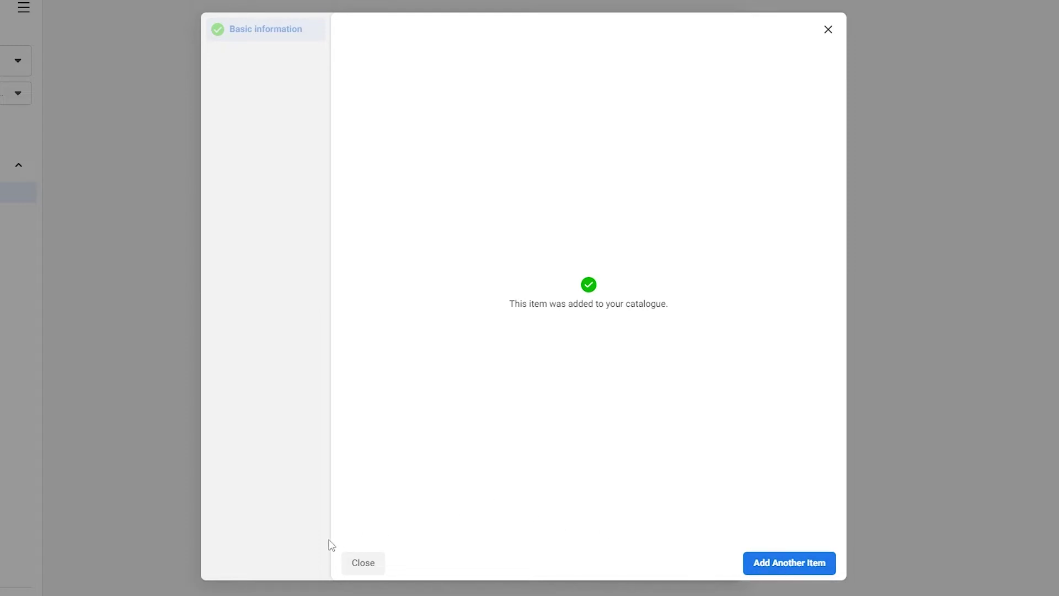
pyautogui.click(360, 562)
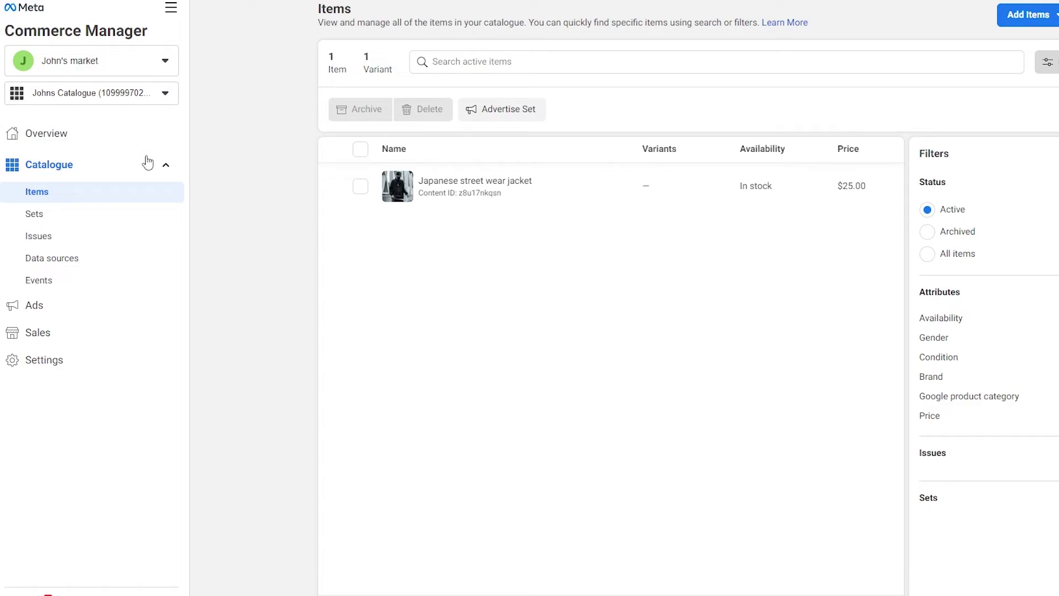
# Compare the Instagram shopping and Shops sales channels, then start connecting a Facebook business Page for Shops.
pyautogui.click(96, 346)
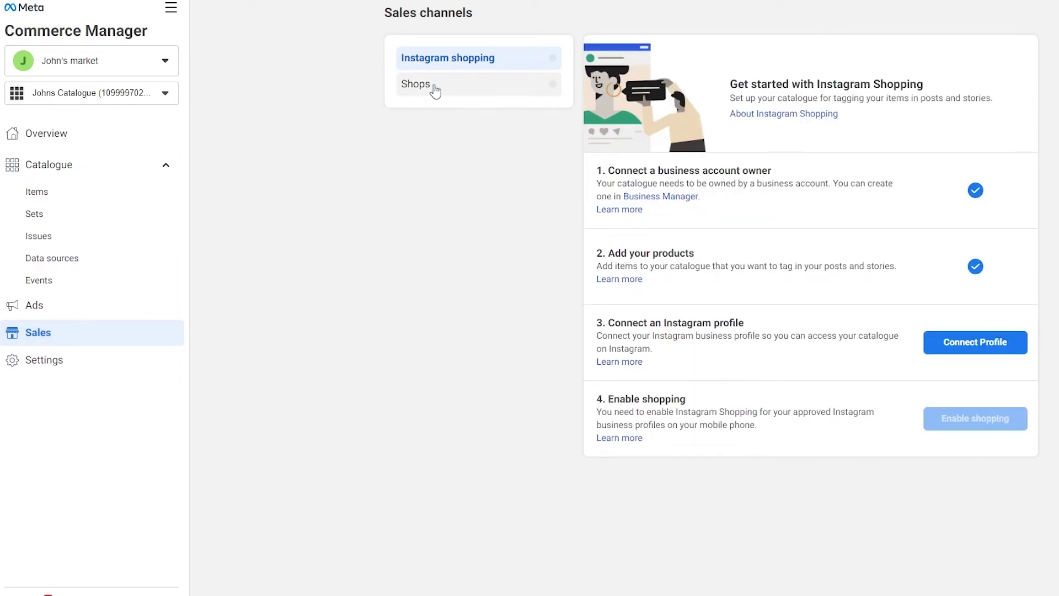
pyautogui.click(433, 89)
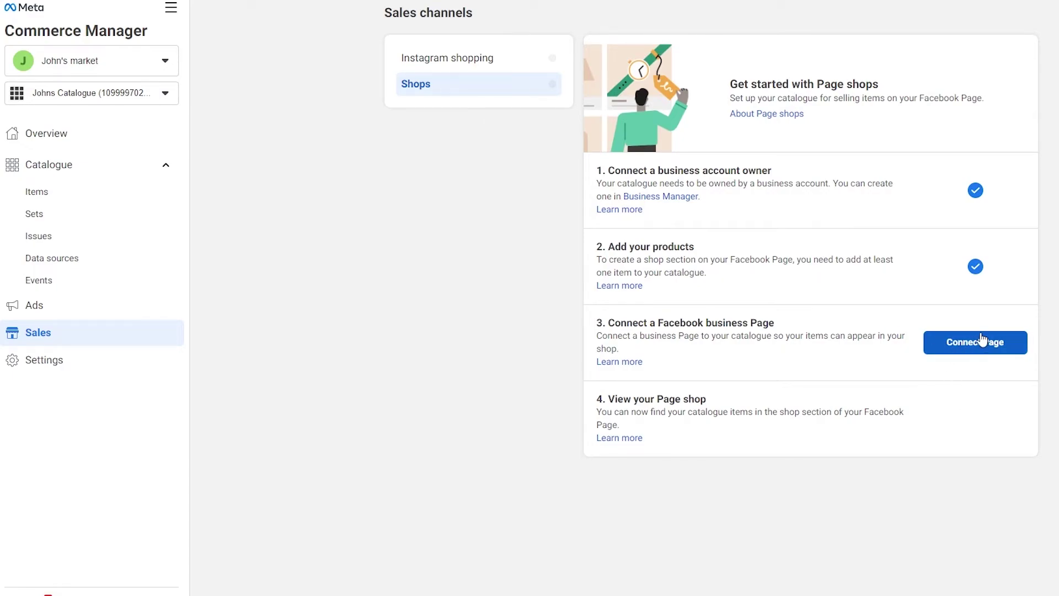
pyautogui.click(461, 65)
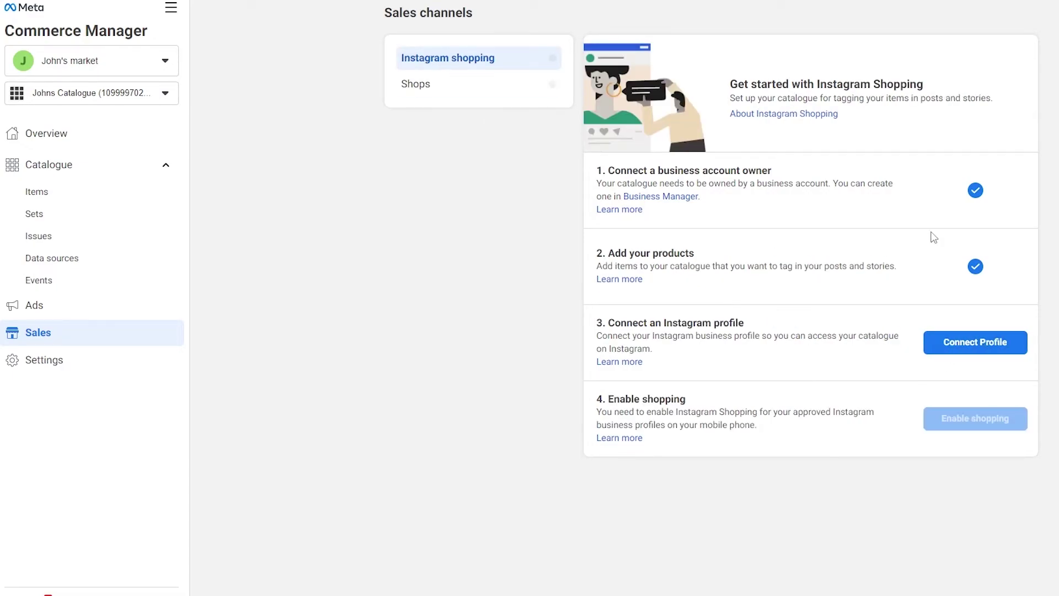
pyautogui.click(479, 91)
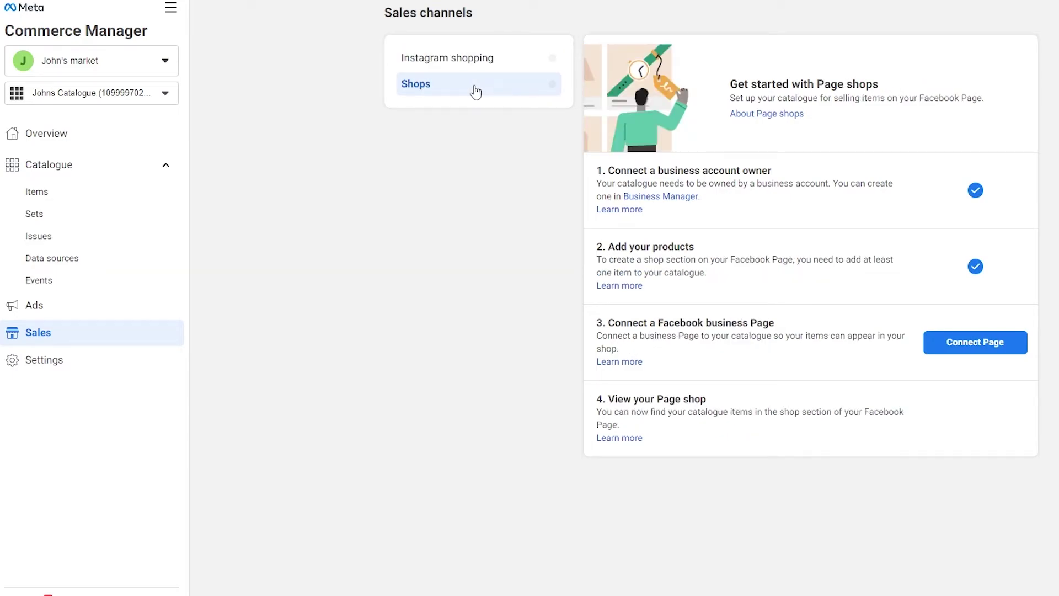
pyautogui.click(962, 348)
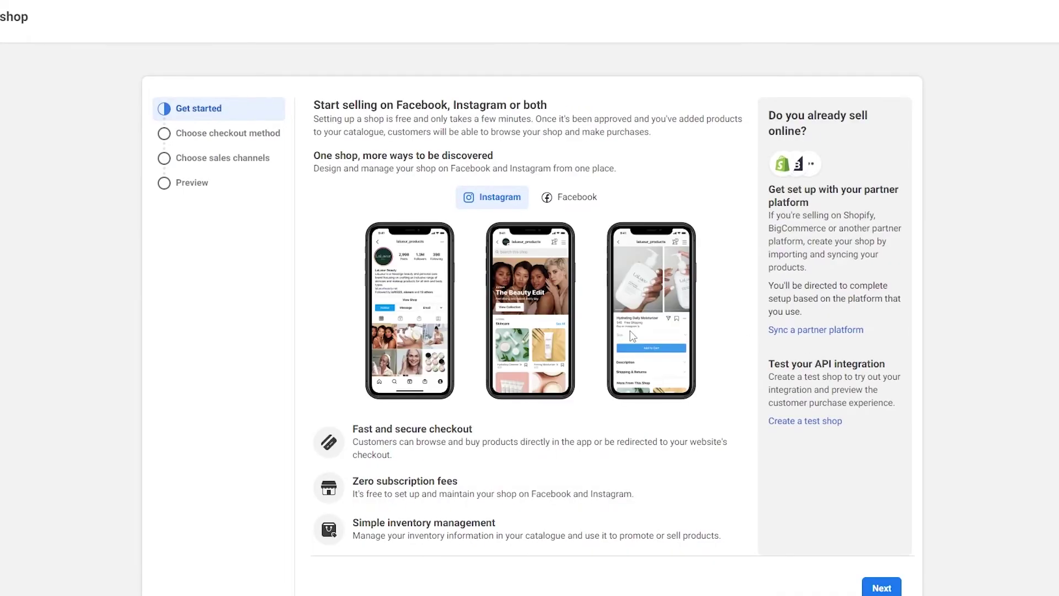
# Look over the shop introduction with its Facebook preview and continue to the checkout method choice.
pyautogui.scroll(-1, 324, 261)
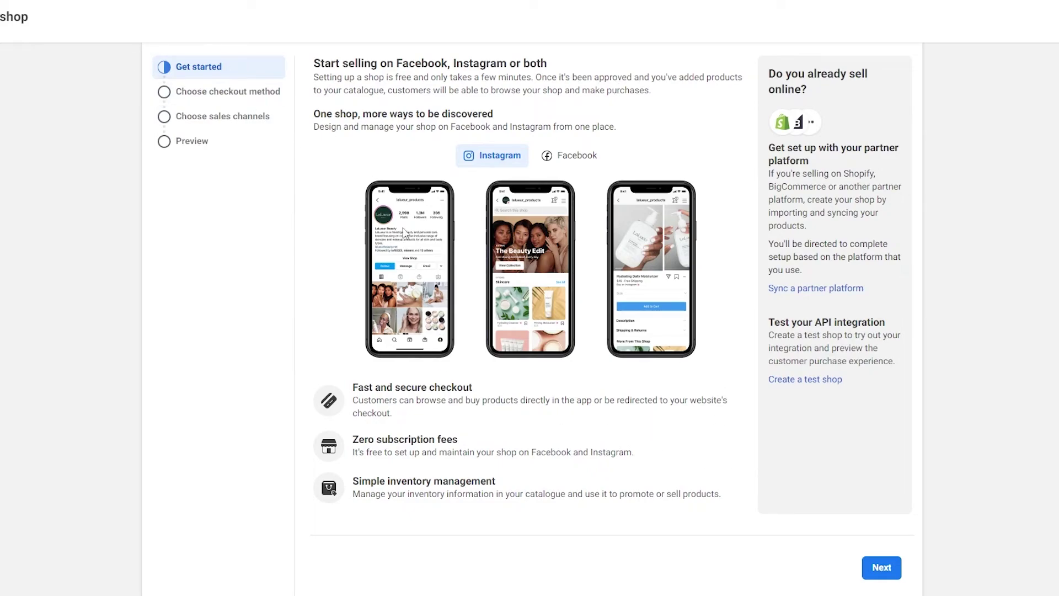
pyautogui.click(552, 158)
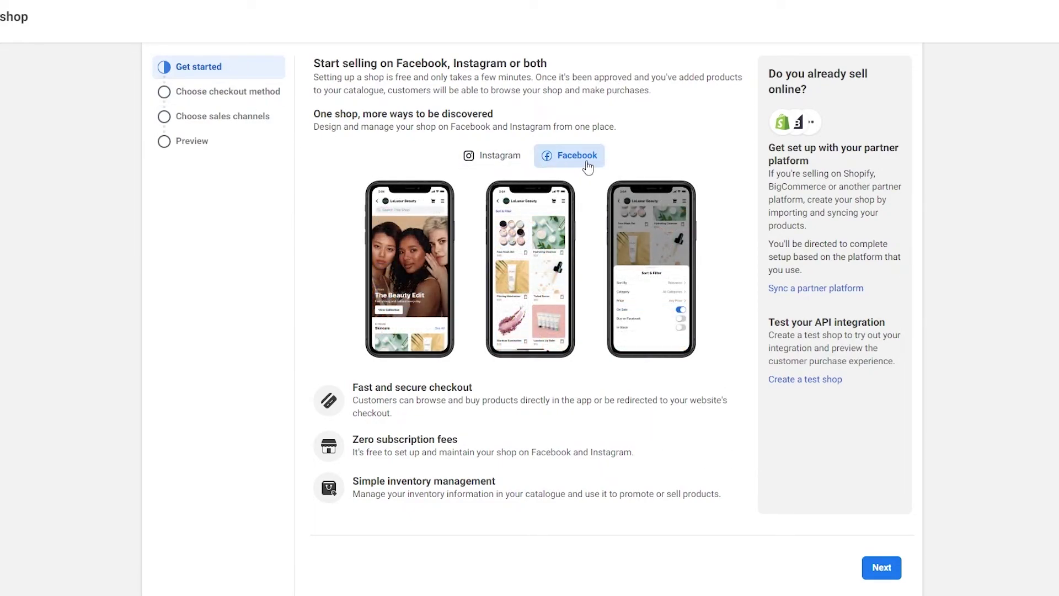
pyautogui.click(881, 567)
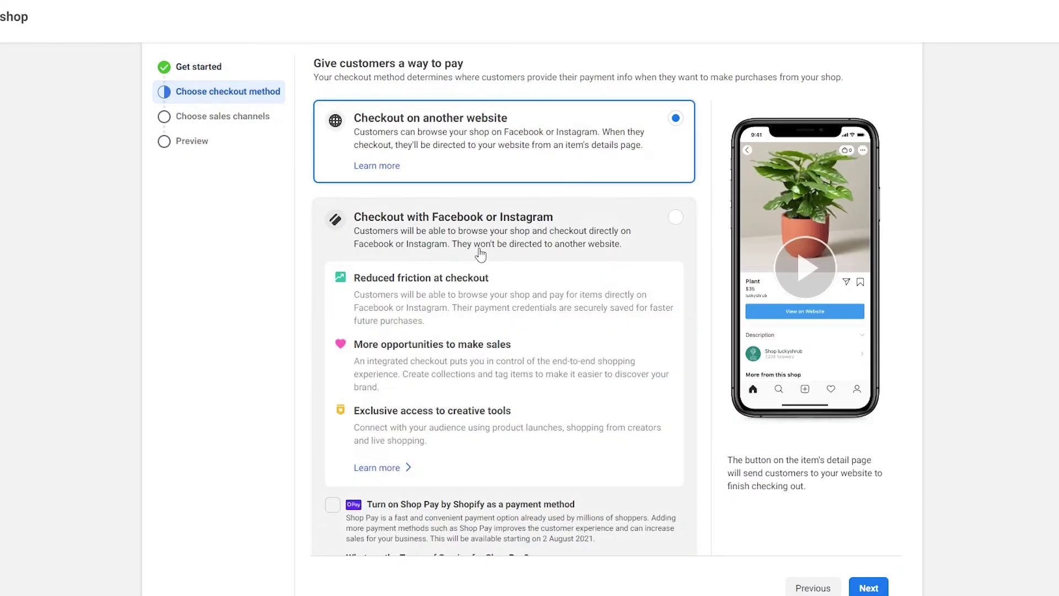
# Review the payment options, choose Checkout with Facebook or Instagram with Shop Pay by Shopify turned on, and continue.
pyautogui.scroll(-5, 533, 254)
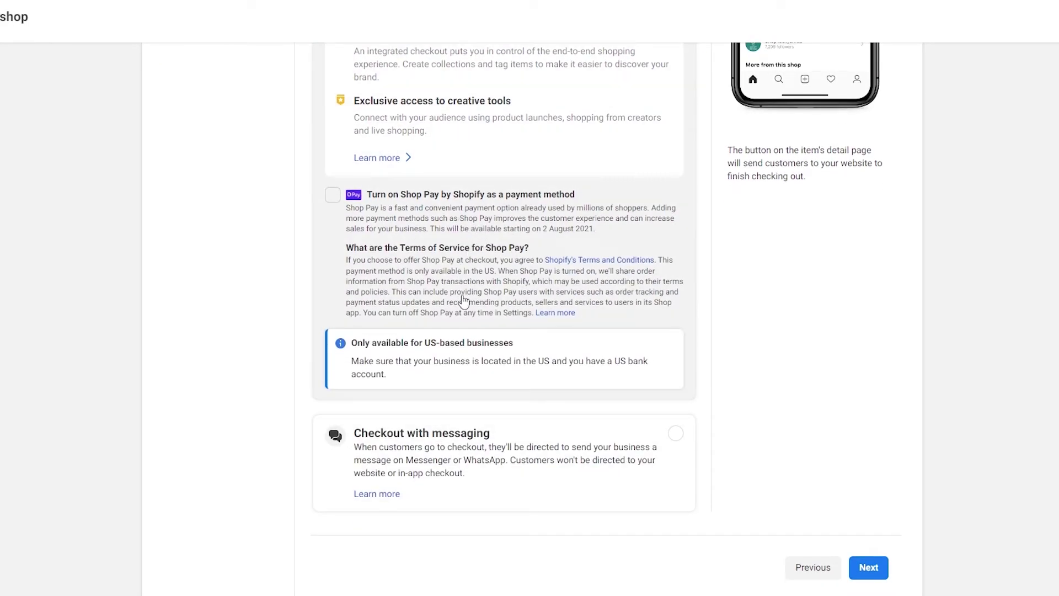
pyautogui.scroll(6, 470, 298)
pyautogui.click(664, 283)
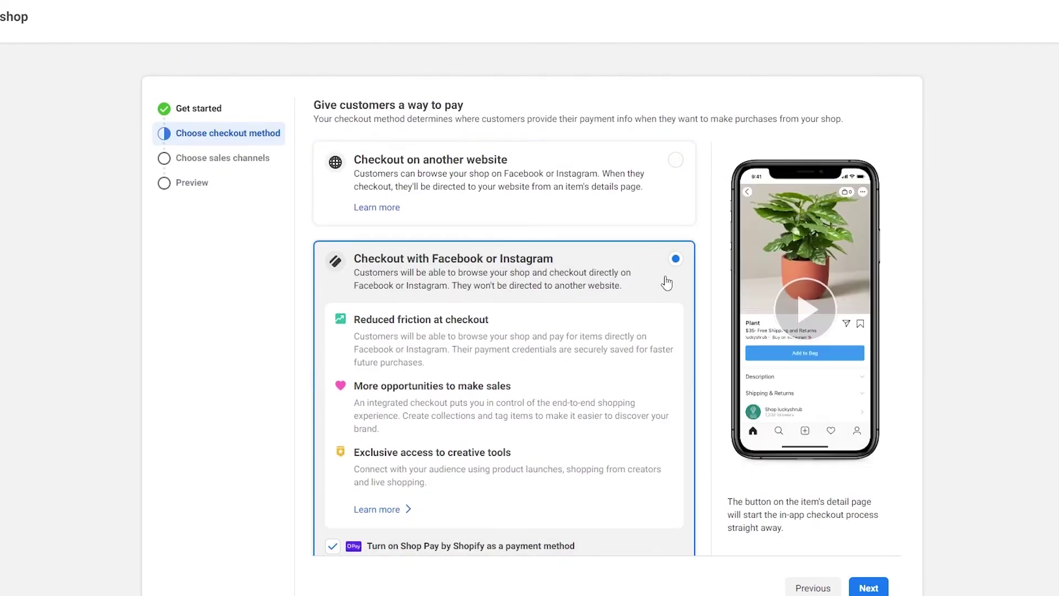
pyautogui.scroll(-5, 673, 337)
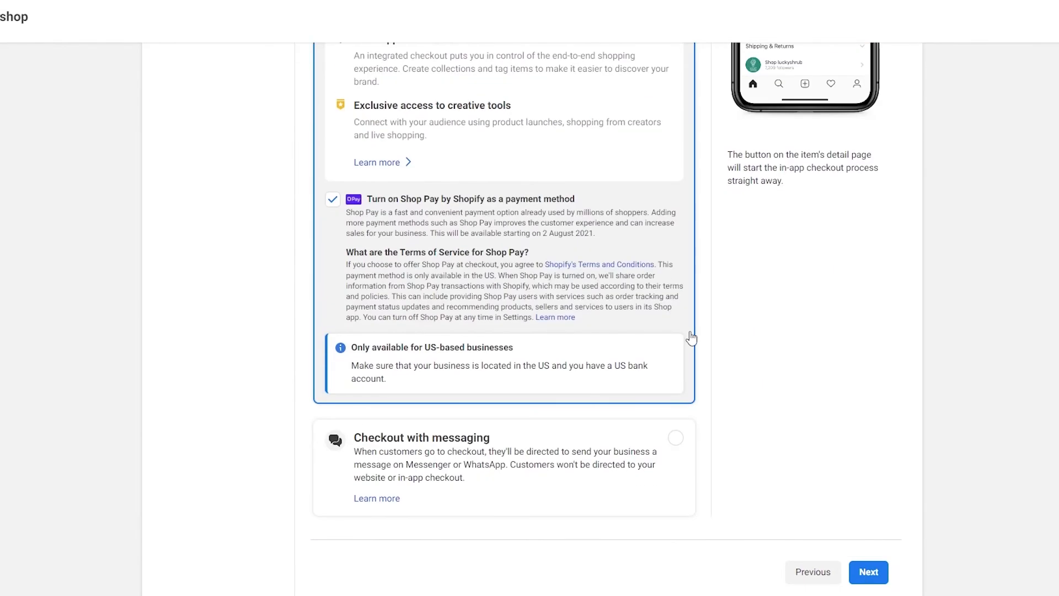
pyautogui.click(869, 572)
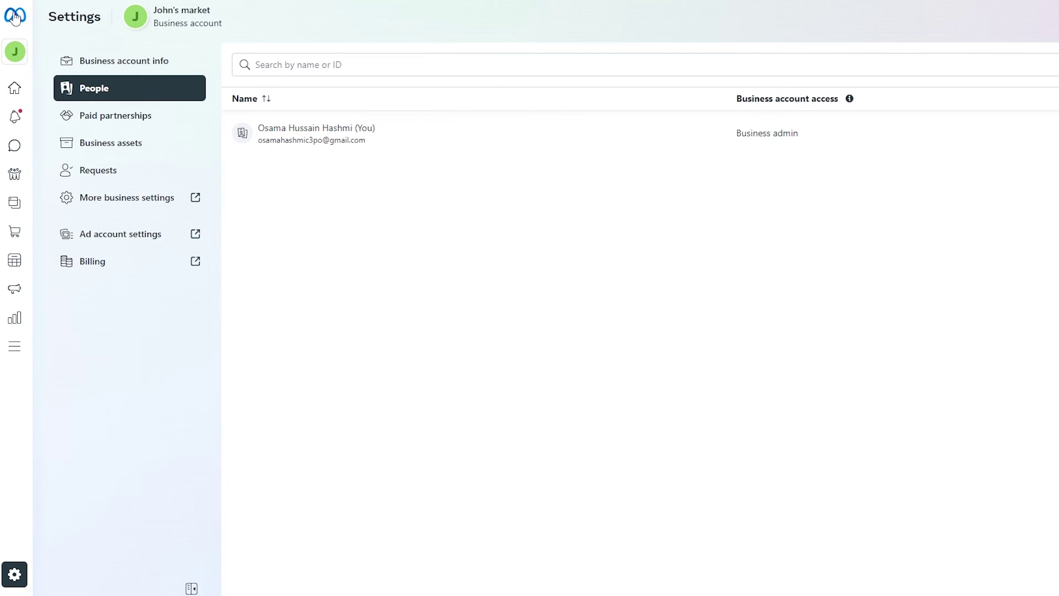
# Go from the Meta Business Suite home to the inbox, read the first Instagram Direct conversation, and return home.
pyautogui.moveTo(15, 17)
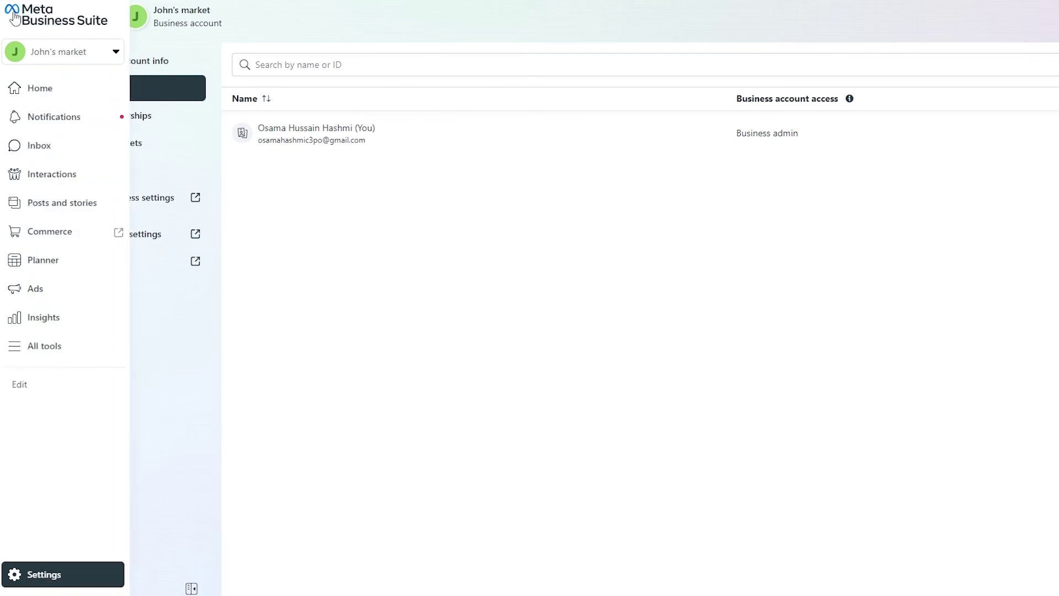
pyautogui.click(59, 17)
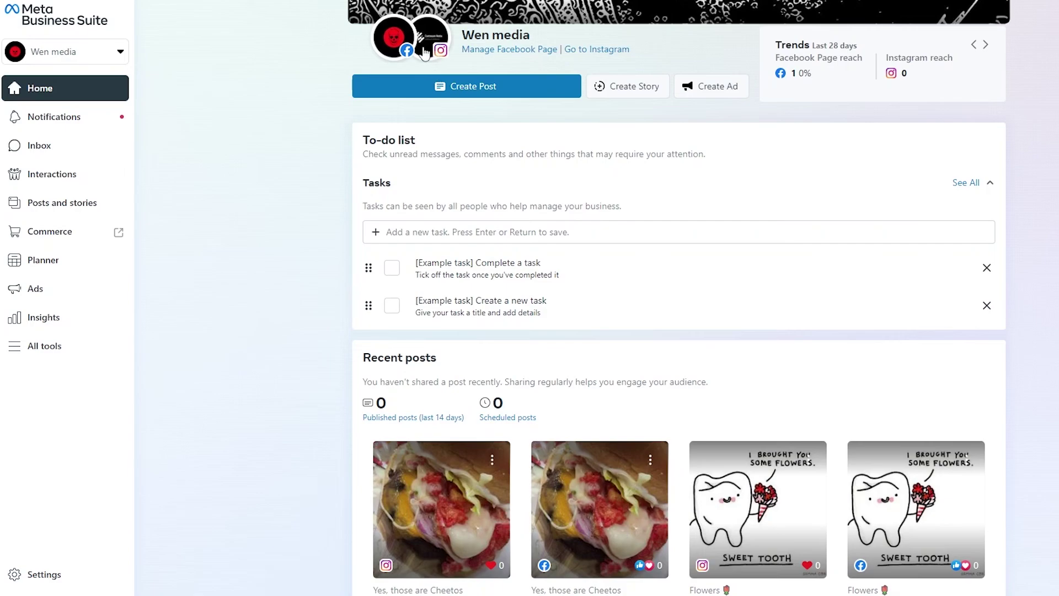
pyautogui.click(51, 154)
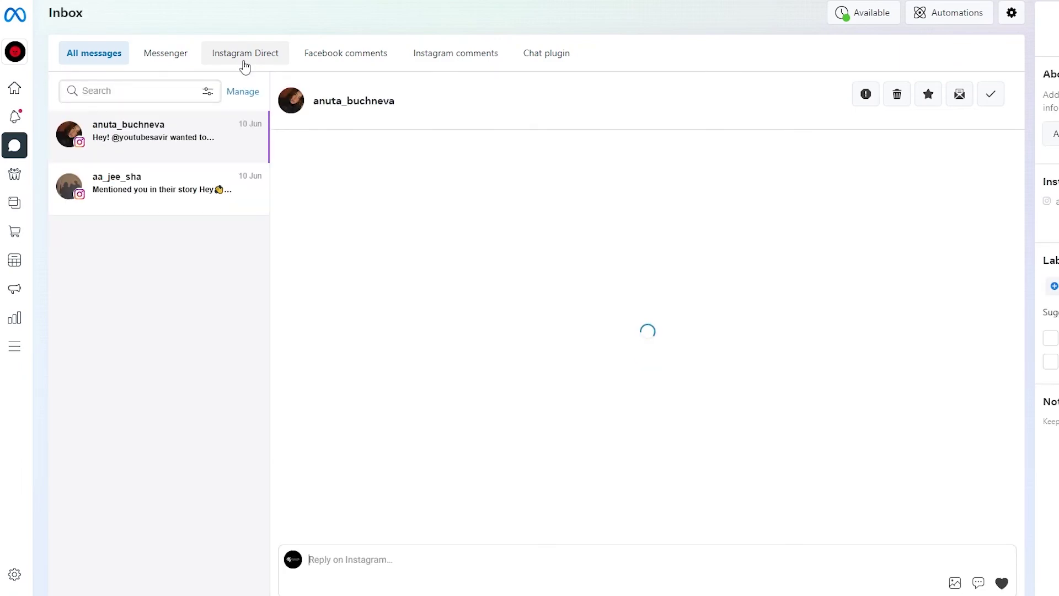
pyautogui.click(245, 67)
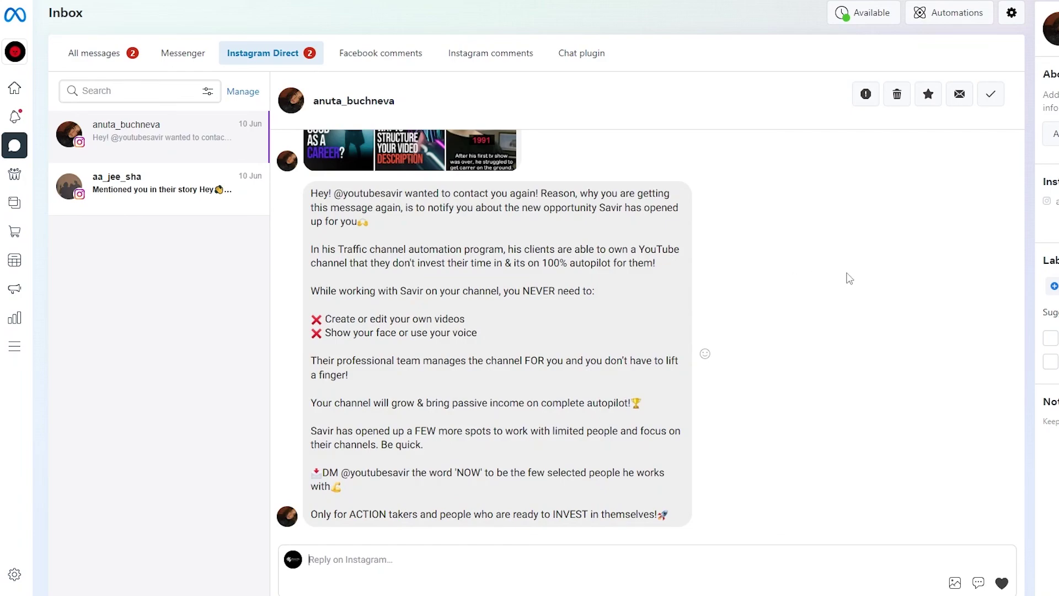
pyautogui.scroll(3, 850, 278)
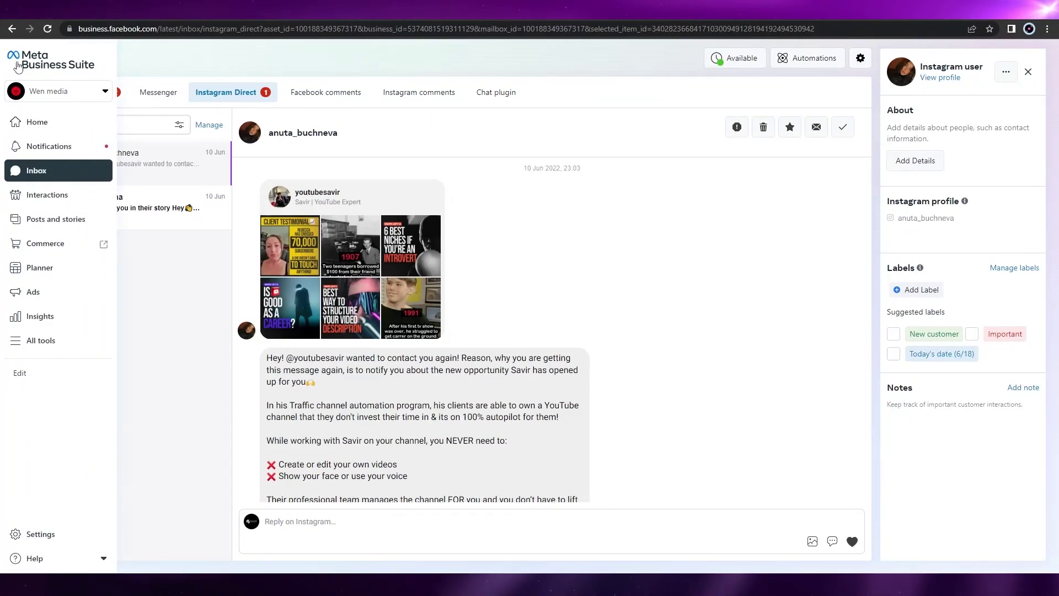
pyautogui.click(18, 20)
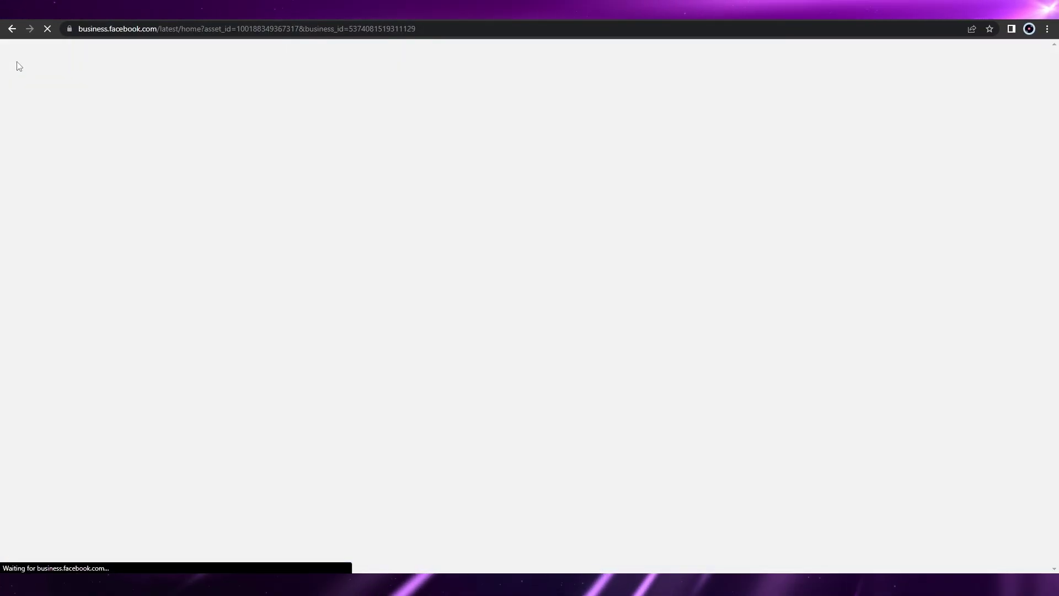